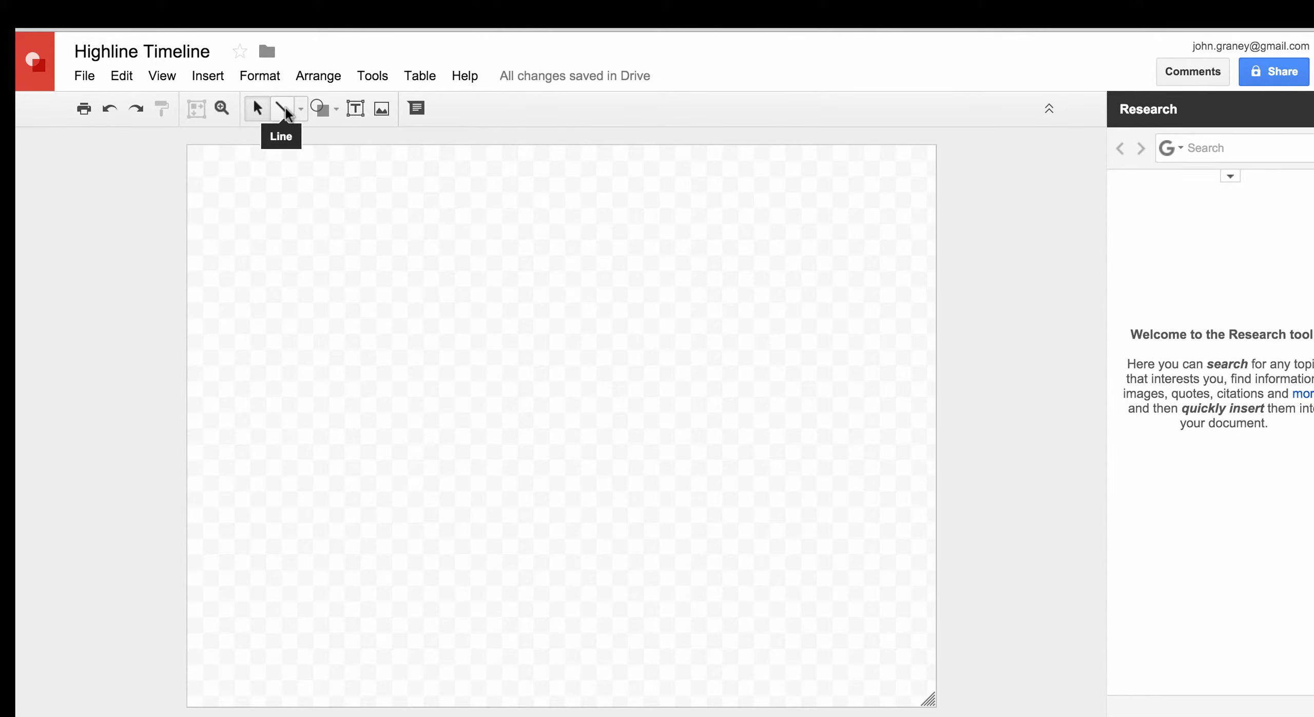
Draw a long horizontal line across the canvas middle and set its weight to 4px
{"action": "left_click", "coordinate": [283, 109]}
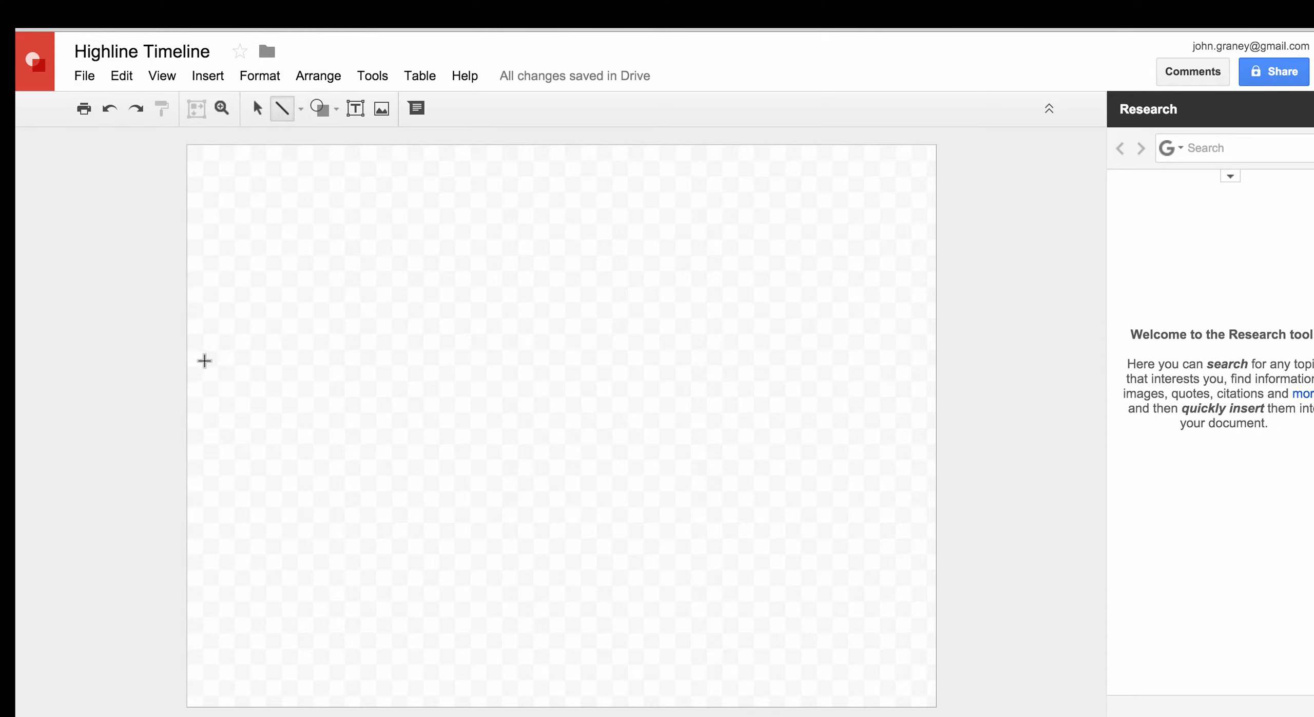
{"action": "mouse_move", "coordinate": [201, 359]}
{"action": "left_mouse_down"}
{"action": "mouse_move", "coordinate": [349, 370]}
{"action": "mouse_move", "coordinate": [453, 353]}
{"action": "mouse_move", "coordinate": [918, 359]}
{"action": "left_mouse_up"}
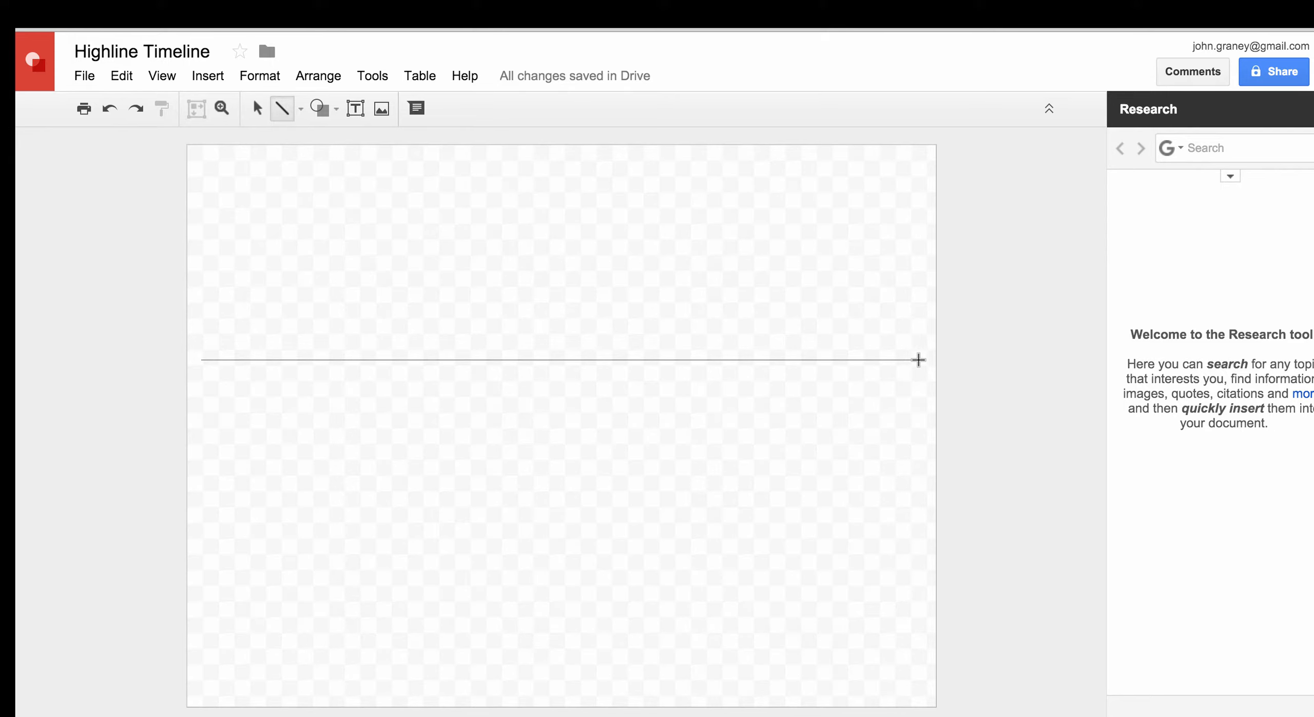
{"action": "left_click_drag", "start_coordinate": [919, 360], "coordinate": [919, 359]}
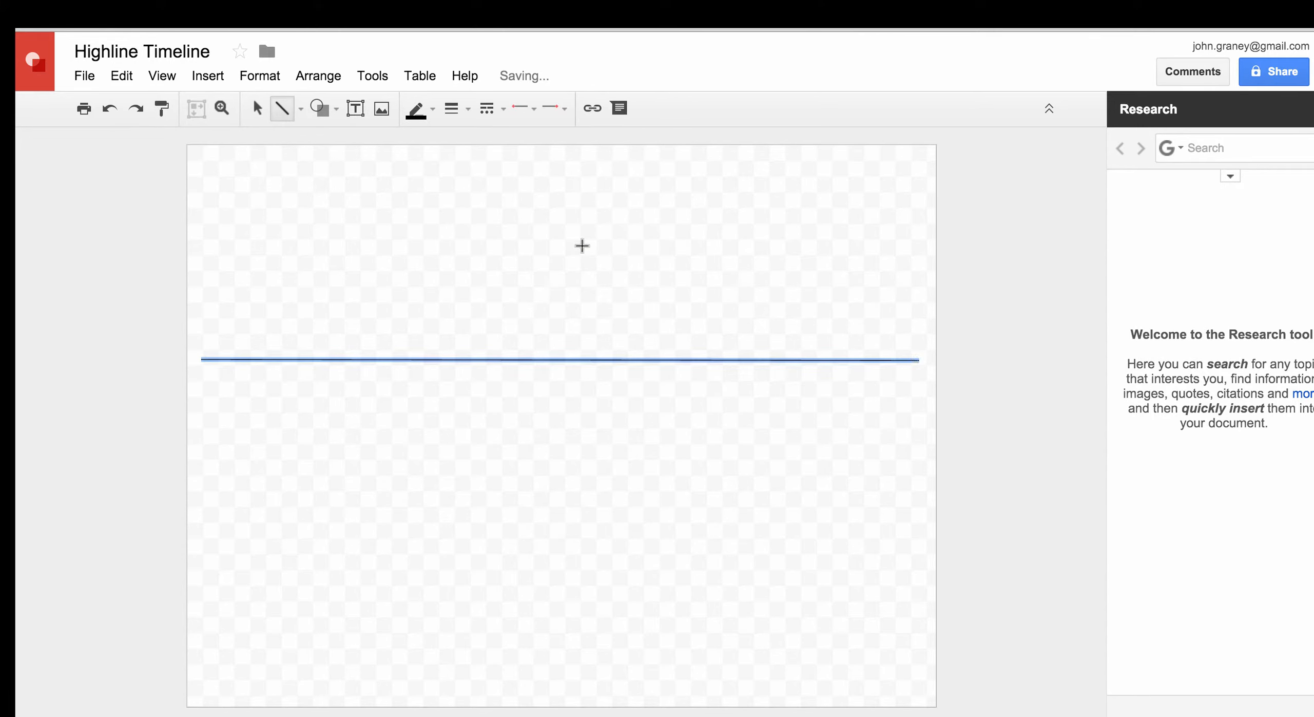
{"action": "left_click", "coordinate": [467, 108]}
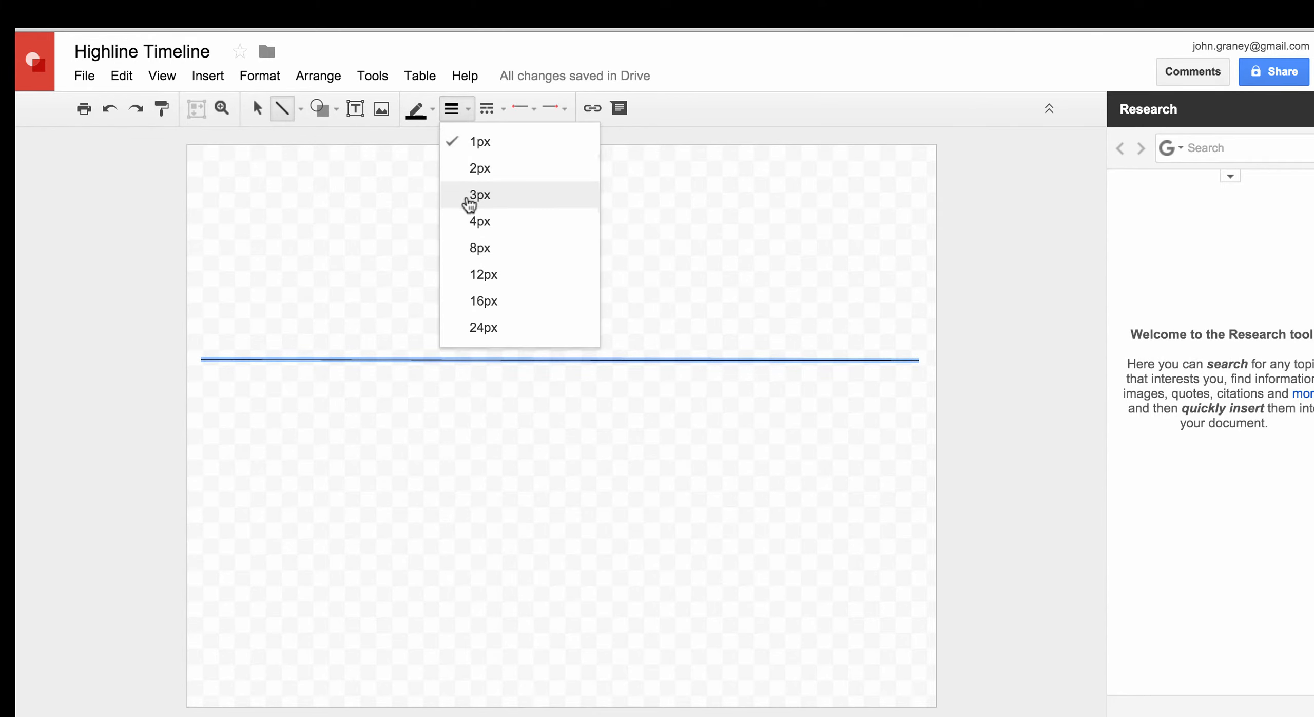
{"action": "left_click", "coordinate": [466, 224]}
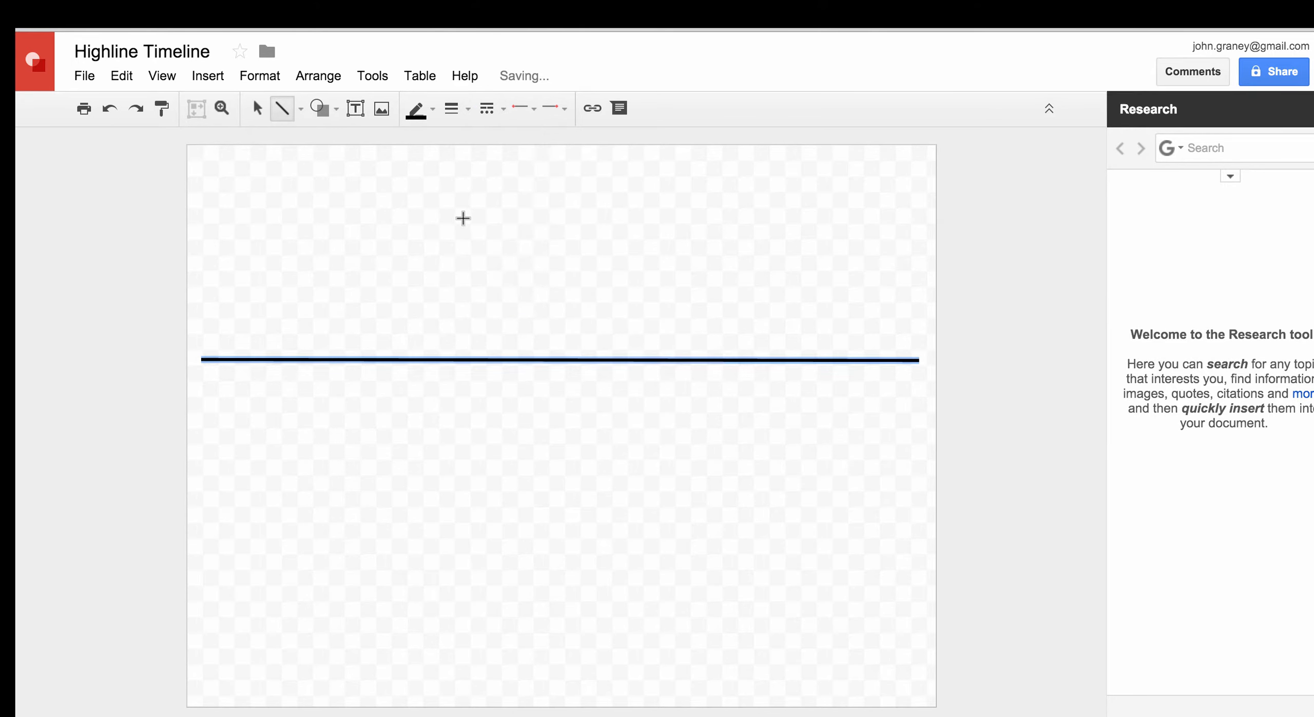
{"action": "left_click", "coordinate": [435, 113]}
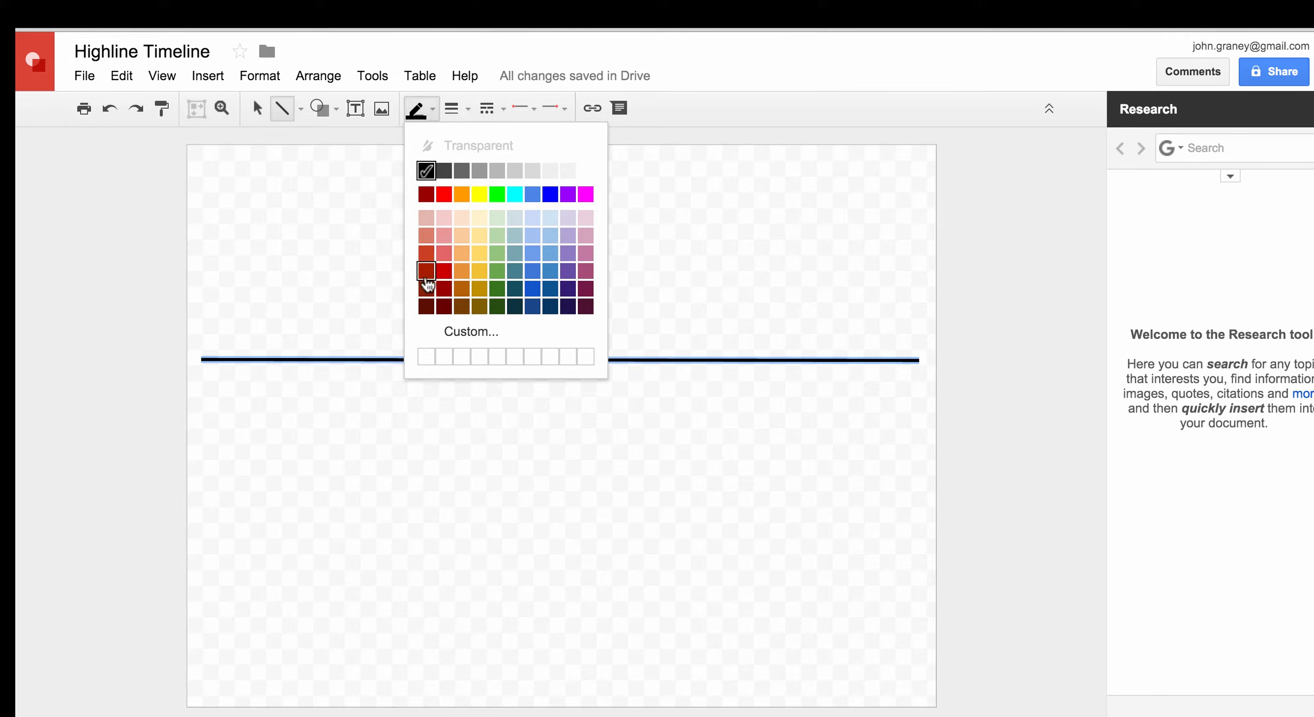
Colour the timeline dark green, then draw a short line and straighten it into a vertical tick on its left end
{"action": "left_click", "coordinate": [497, 290]}
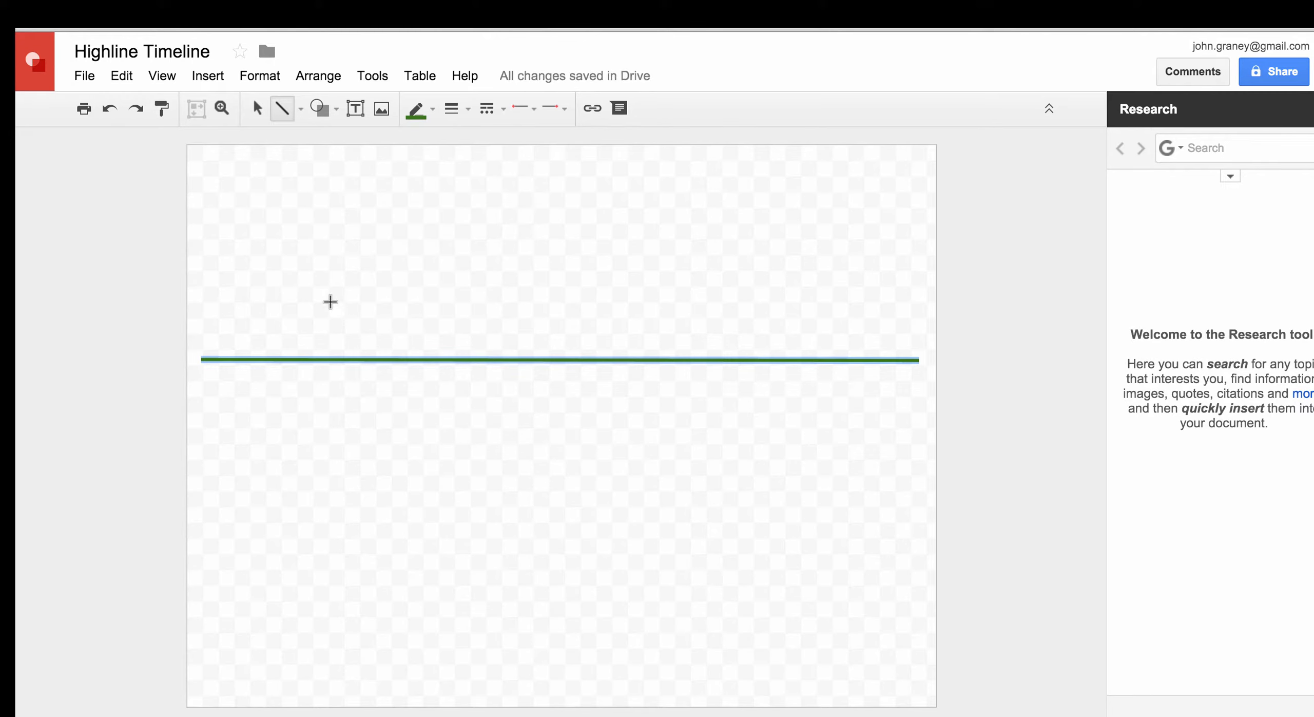
{"action": "left_click", "coordinate": [332, 301]}
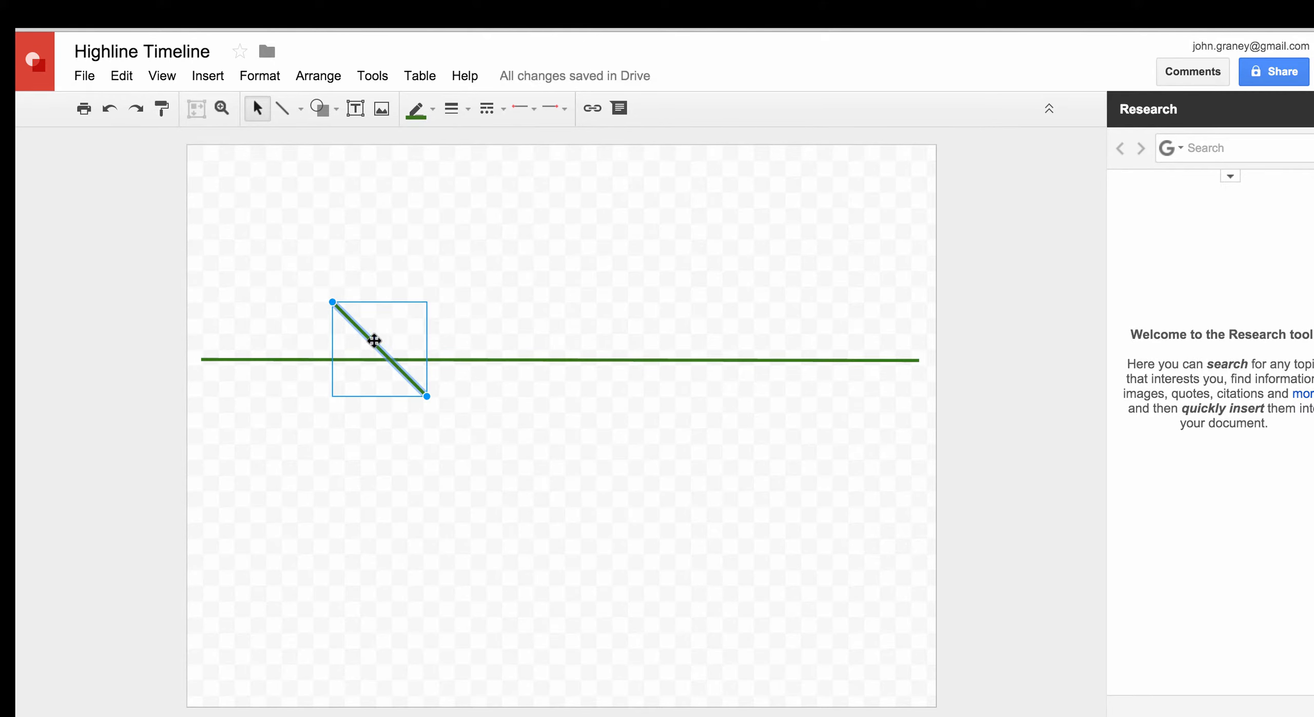
{"action": "left_click_drag", "start_coordinate": [424, 394], "coordinate": [191, 401]}
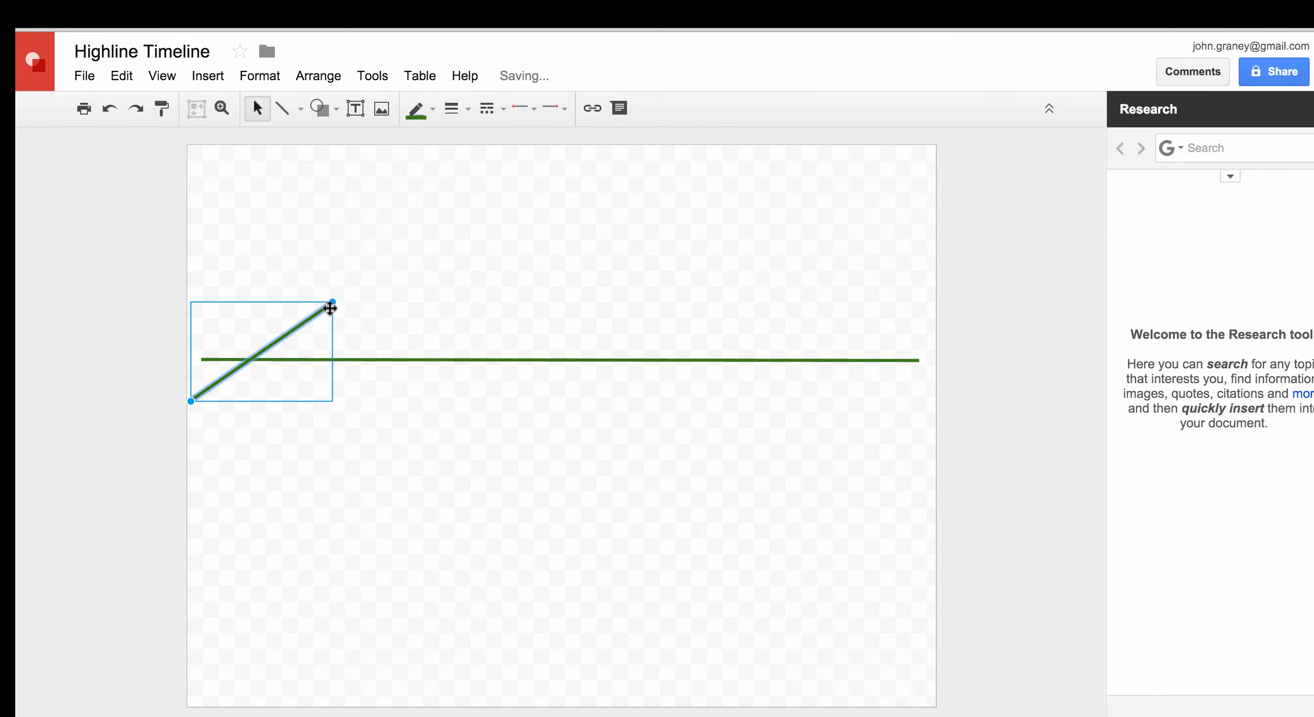
{"action": "left_click_drag", "start_coordinate": [332, 302], "coordinate": [206, 322]}
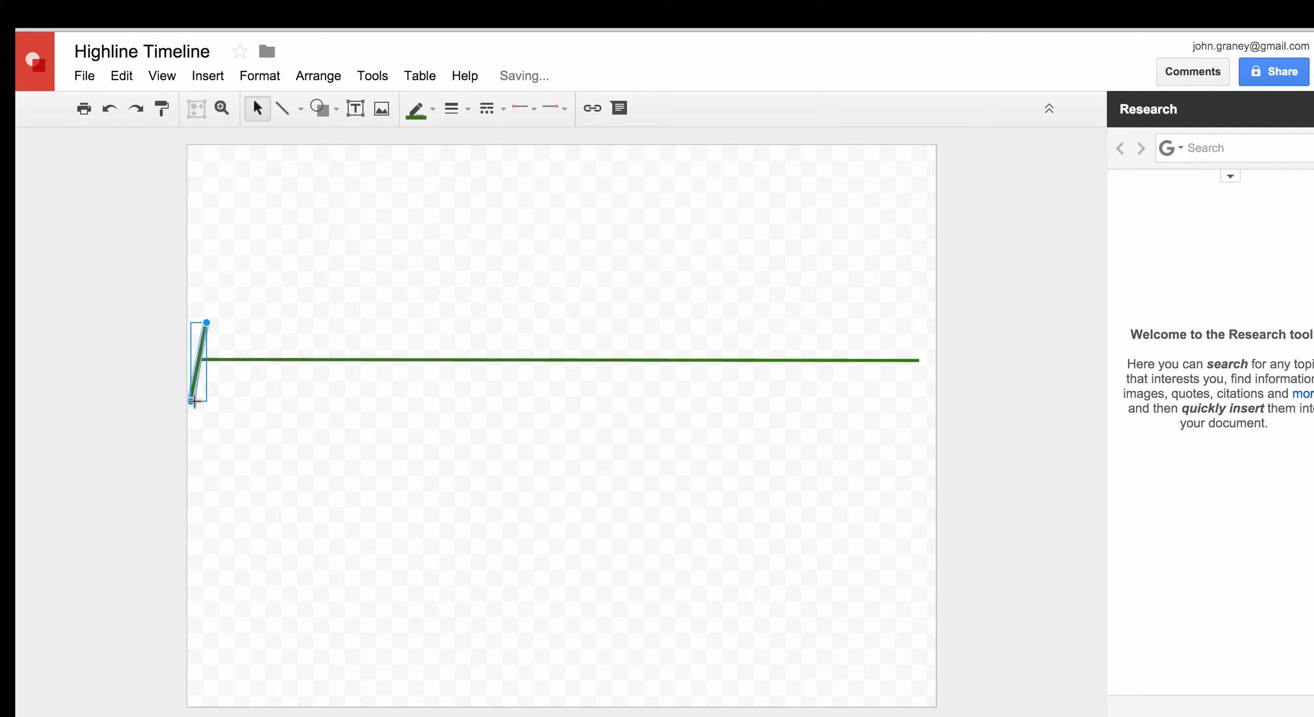
{"action": "left_click_drag", "start_coordinate": [203, 405], "coordinate": [205, 406]}
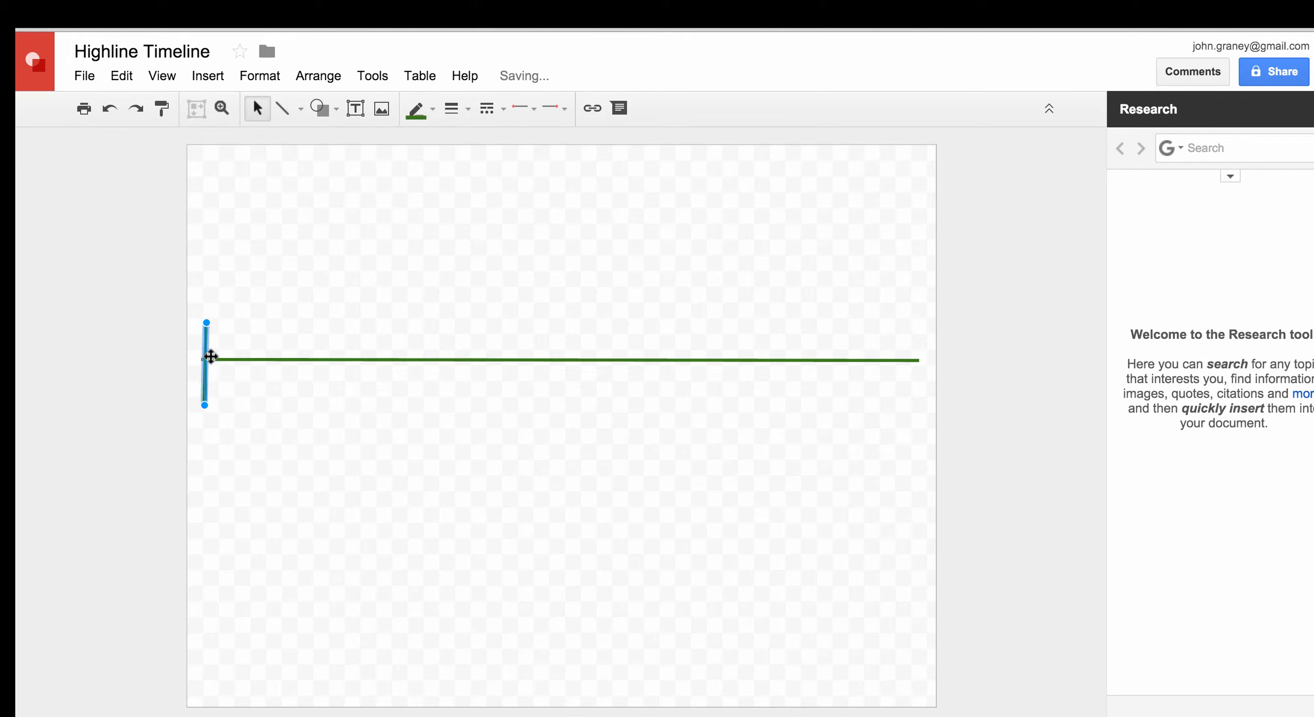
{"action": "left_click_drag", "start_coordinate": [205, 356], "coordinate": [204, 355]}
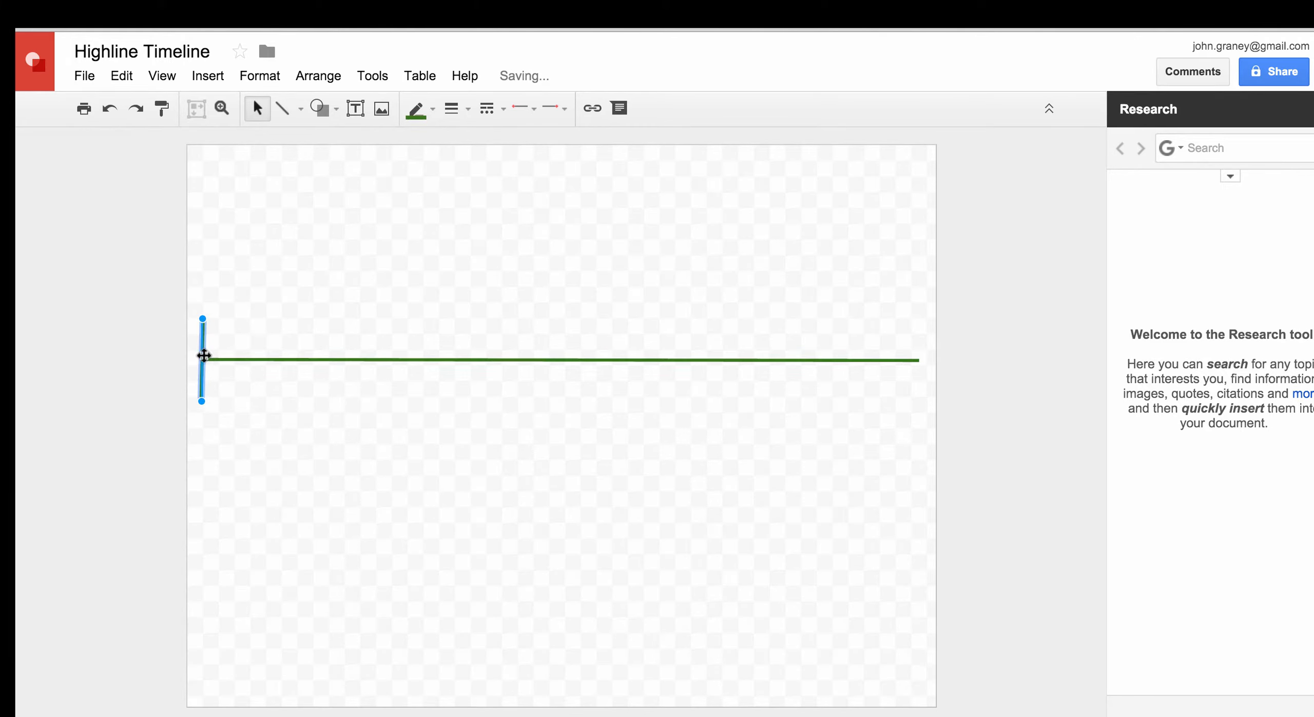
{"action": "left_click", "coordinate": [223, 399]}
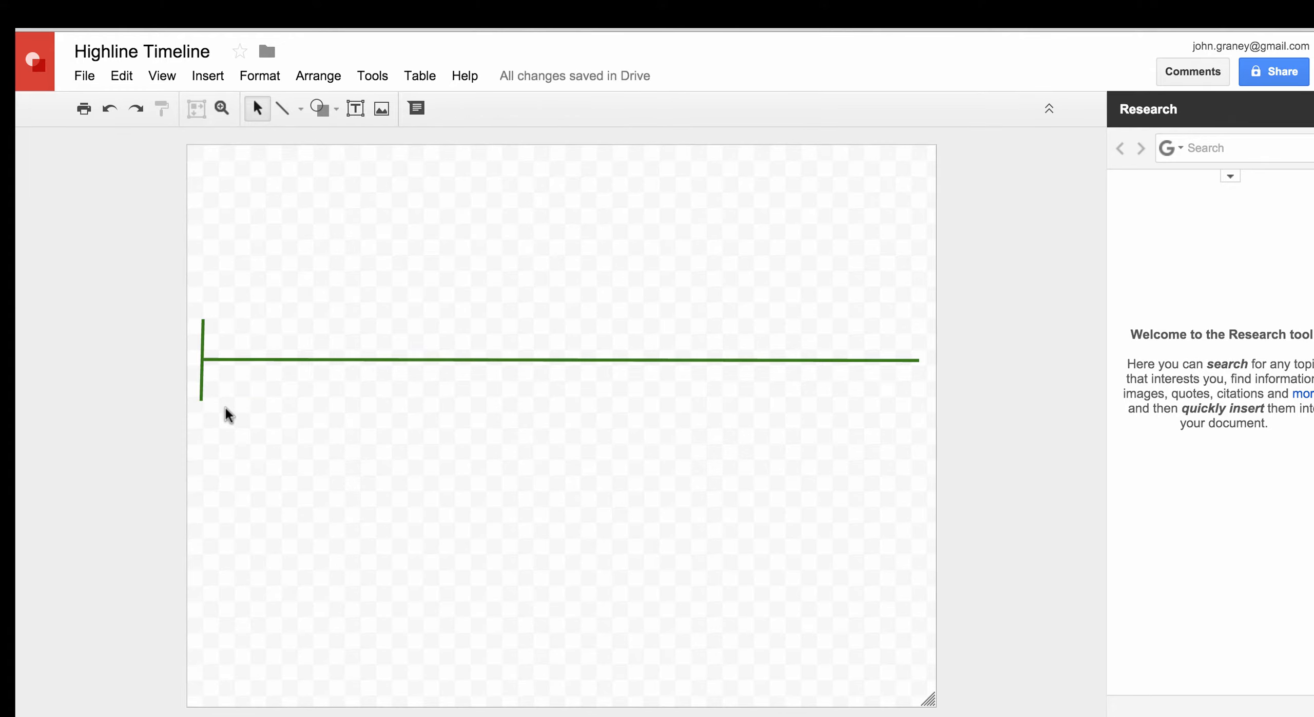
Duplicate the left tick with Ctrl+D and place the copy on the timeline's right end
{"action": "left_click", "coordinate": [199, 387]}
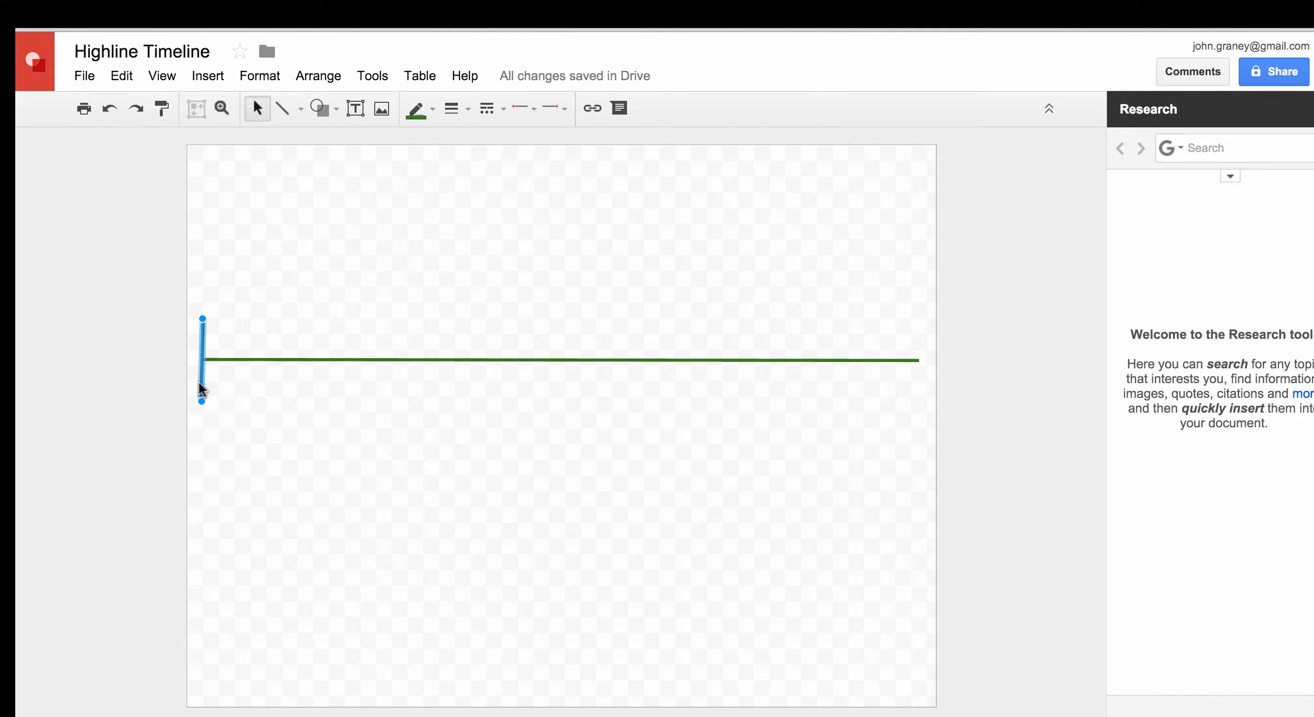
{"action": "key", "text": "ctrl+d"}
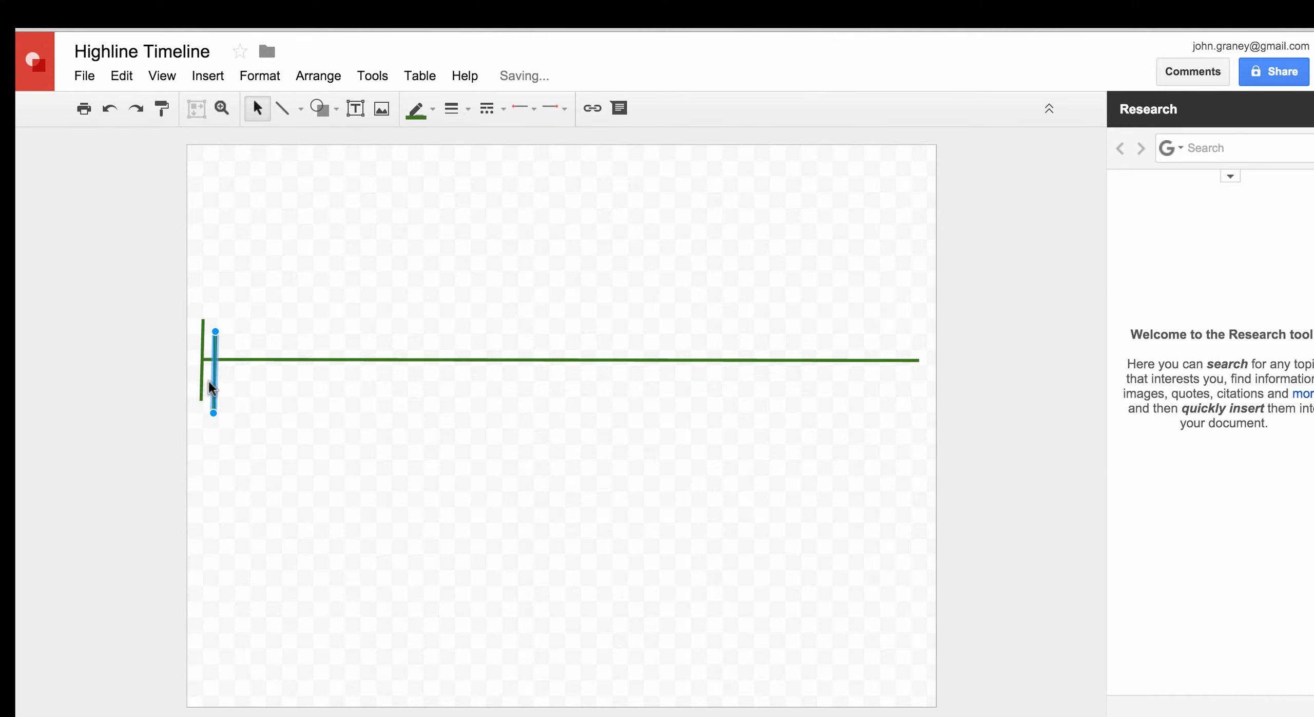
{"action": "left_click_drag", "start_coordinate": [213, 382], "coordinate": [920, 373]}
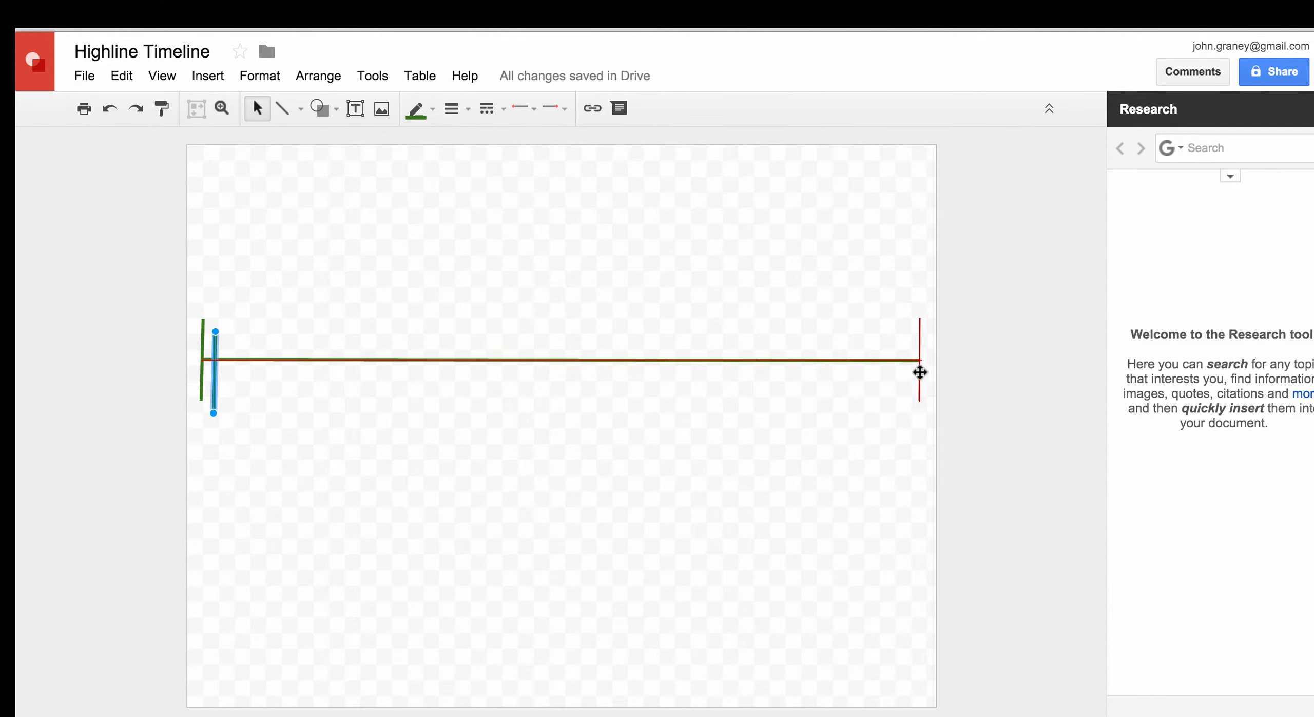
{"action": "left_click_drag", "start_coordinate": [919, 373], "coordinate": [917, 372]}
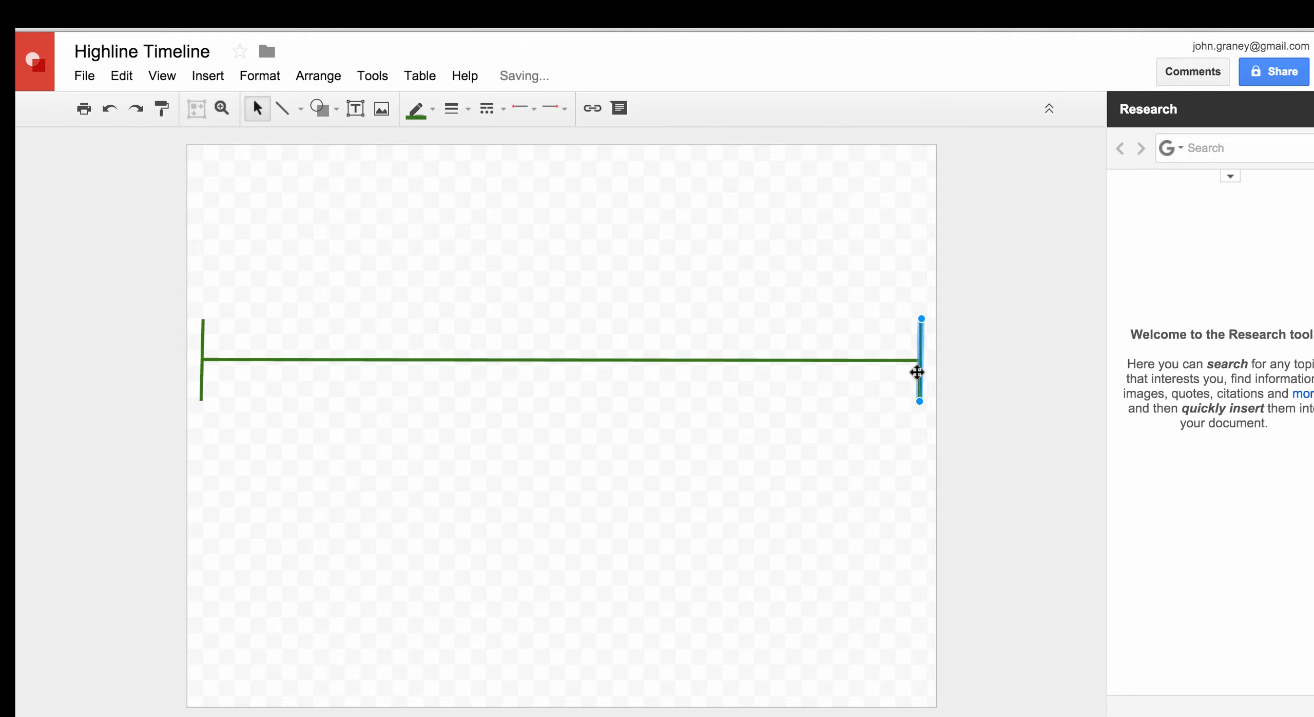
{"action": "left_click", "coordinate": [1009, 376]}
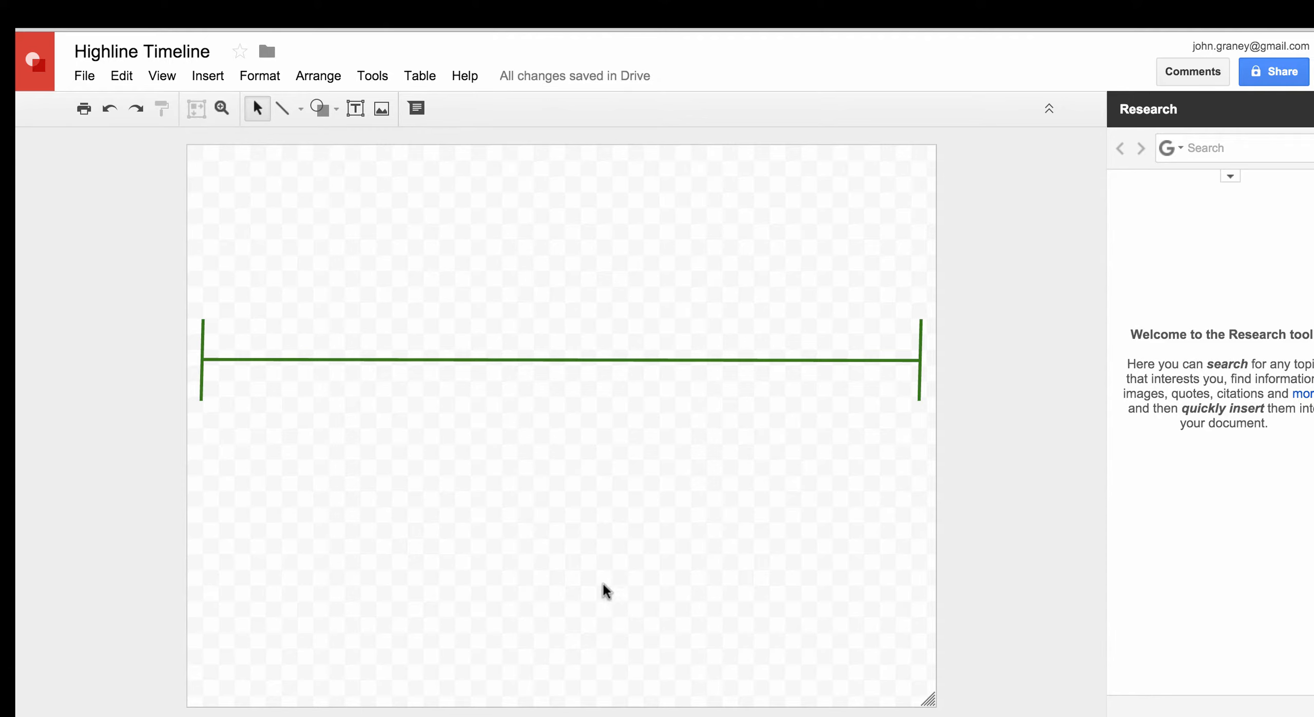
Set the canvas Background to the white swatch from the right-click menu
{"action": "right_click", "coordinate": [532, 561]}
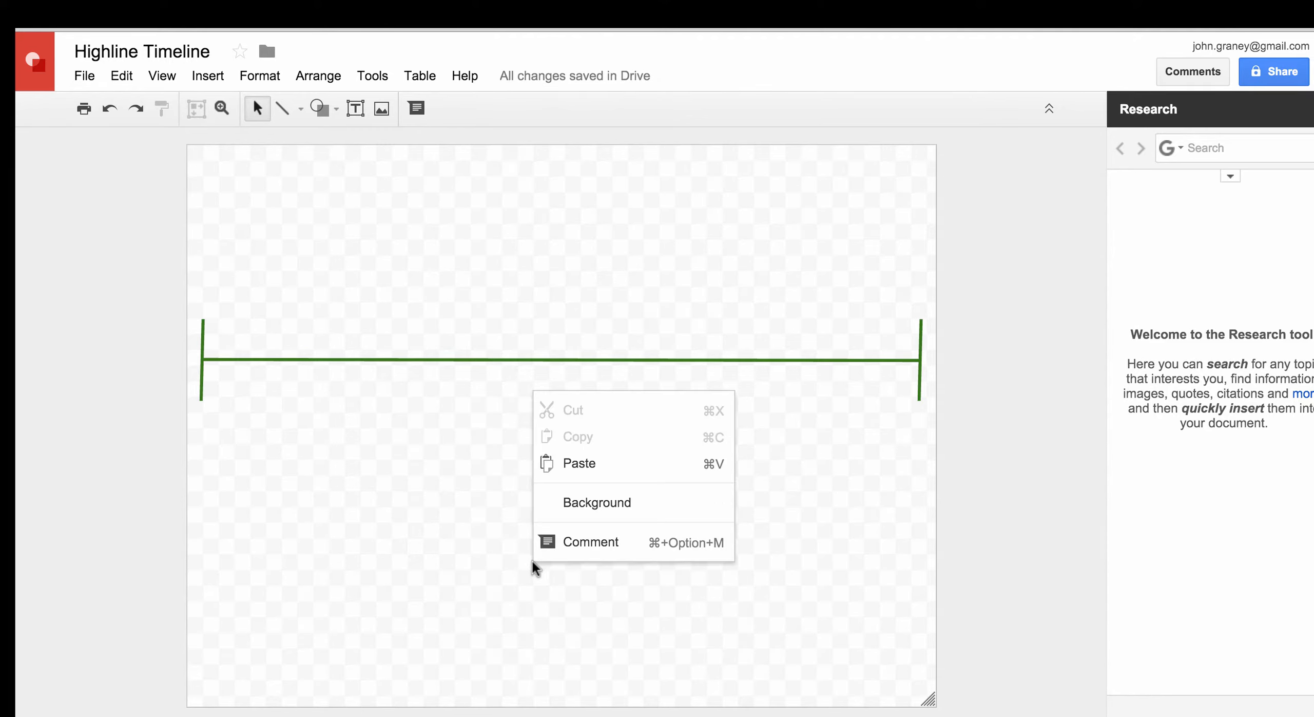
{"action": "mouse_move", "coordinate": [570, 508]}
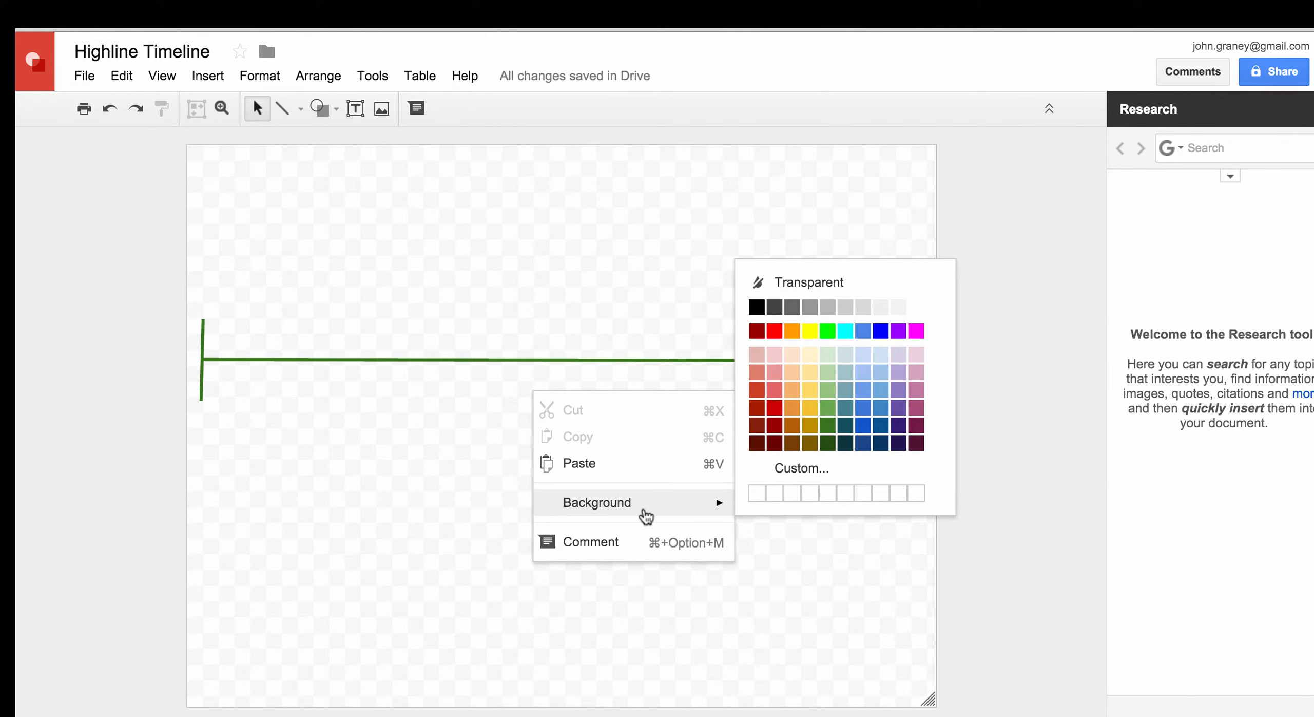
{"action": "left_click", "coordinate": [916, 308]}
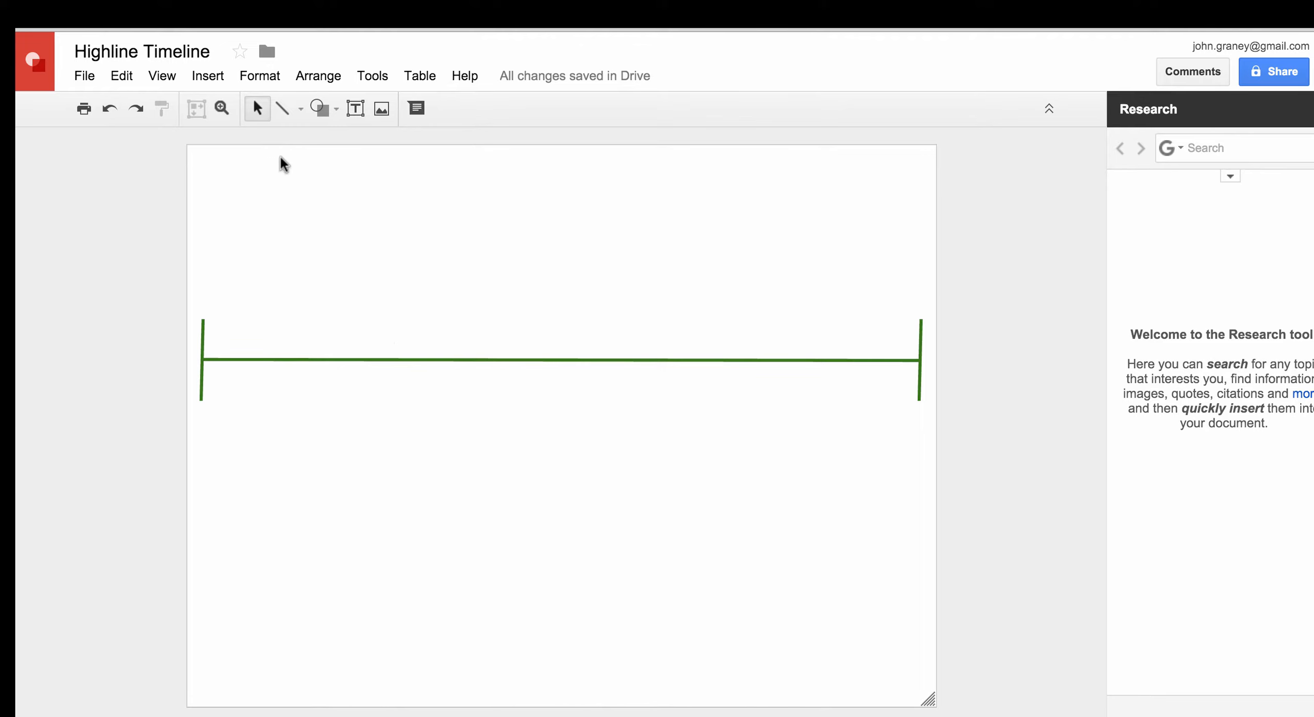
Draw a text box above the timeline's left end and type 1934
{"action": "left_click", "coordinate": [355, 108]}
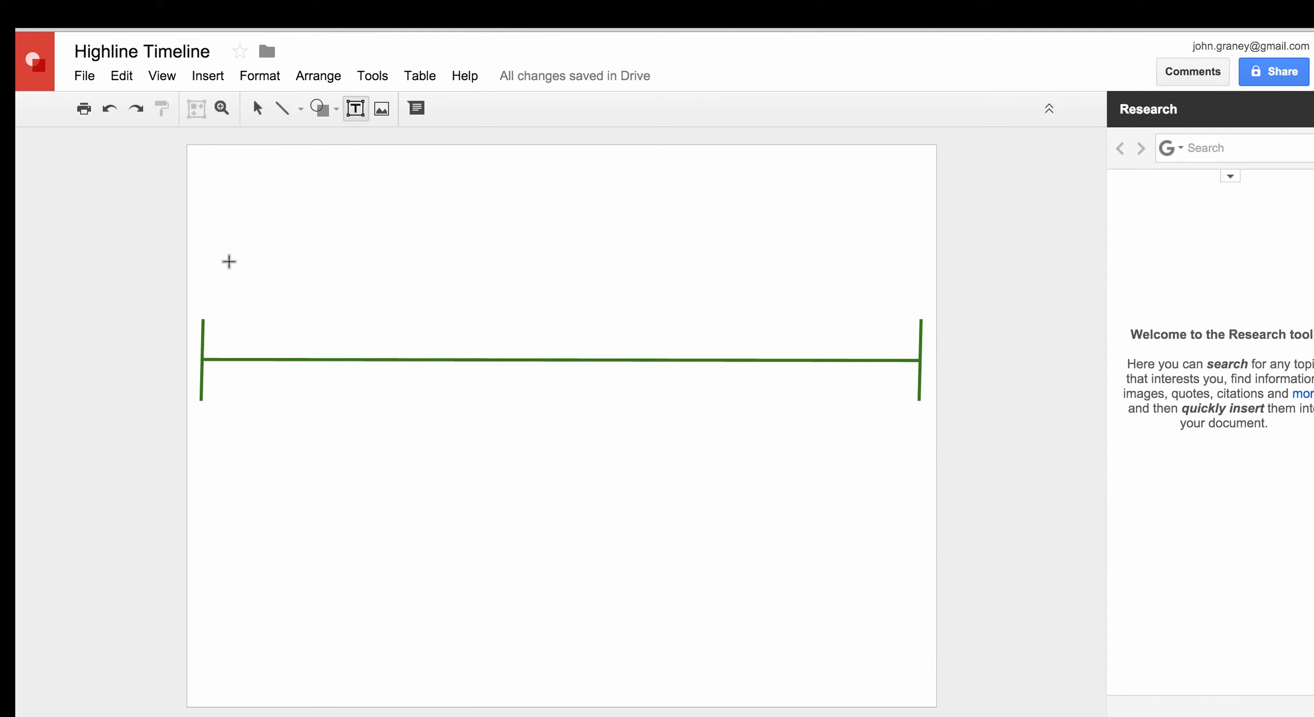
{"action": "left_click_drag", "start_coordinate": [228, 253], "coordinate": [384, 319]}
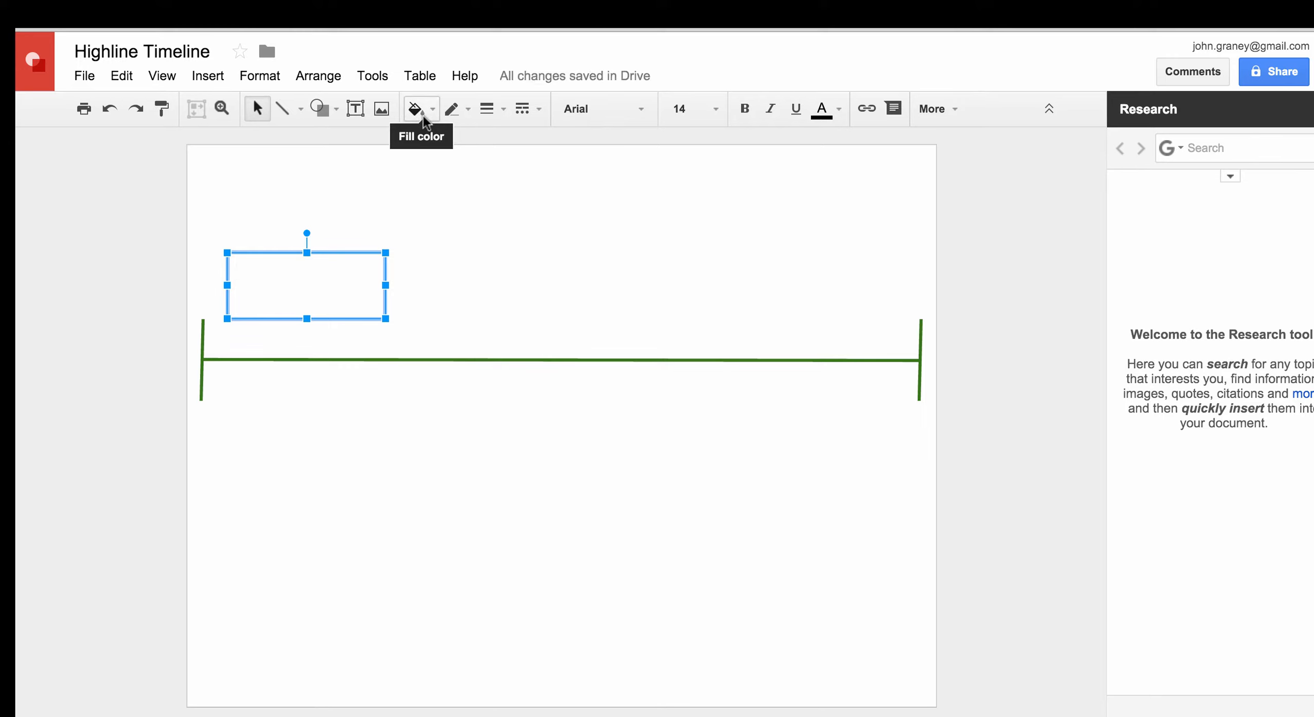
{"action": "type", "text": "1934"}
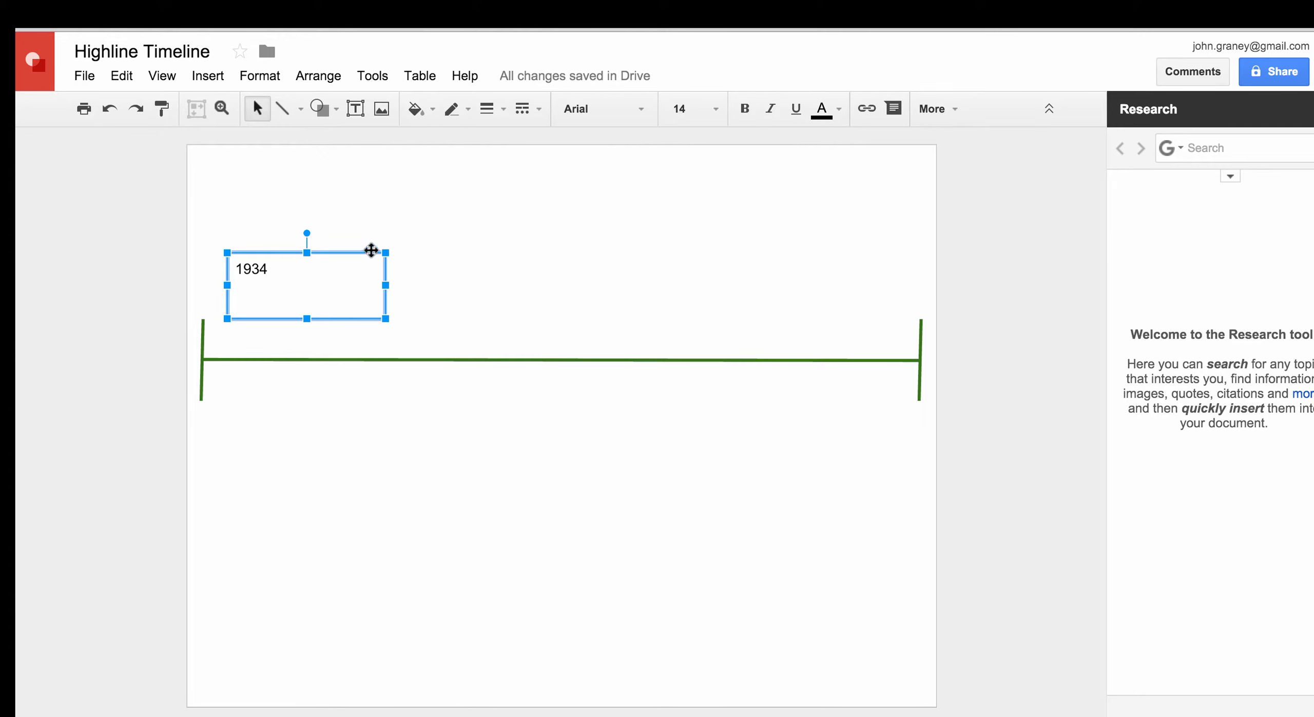
Give the 1934 box a dark green 3px border, then reselect it
{"action": "left_click", "coordinate": [467, 109]}
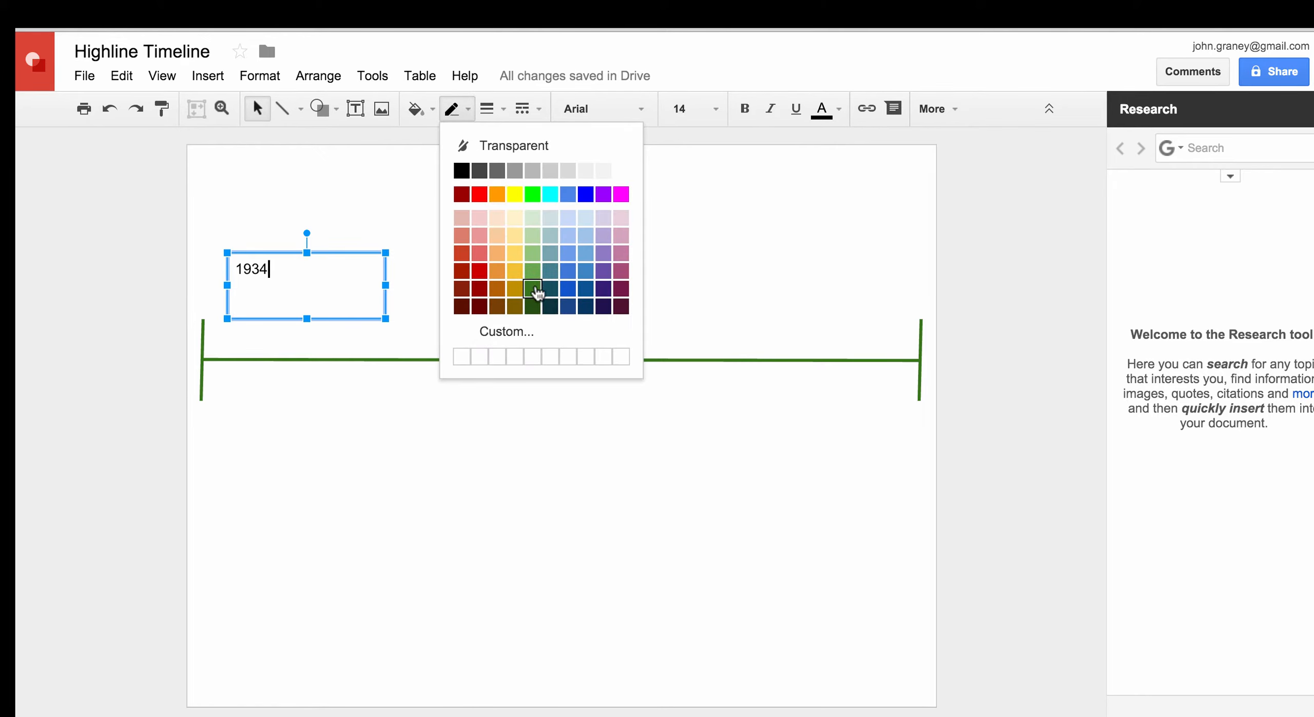
{"action": "left_click", "coordinate": [535, 291]}
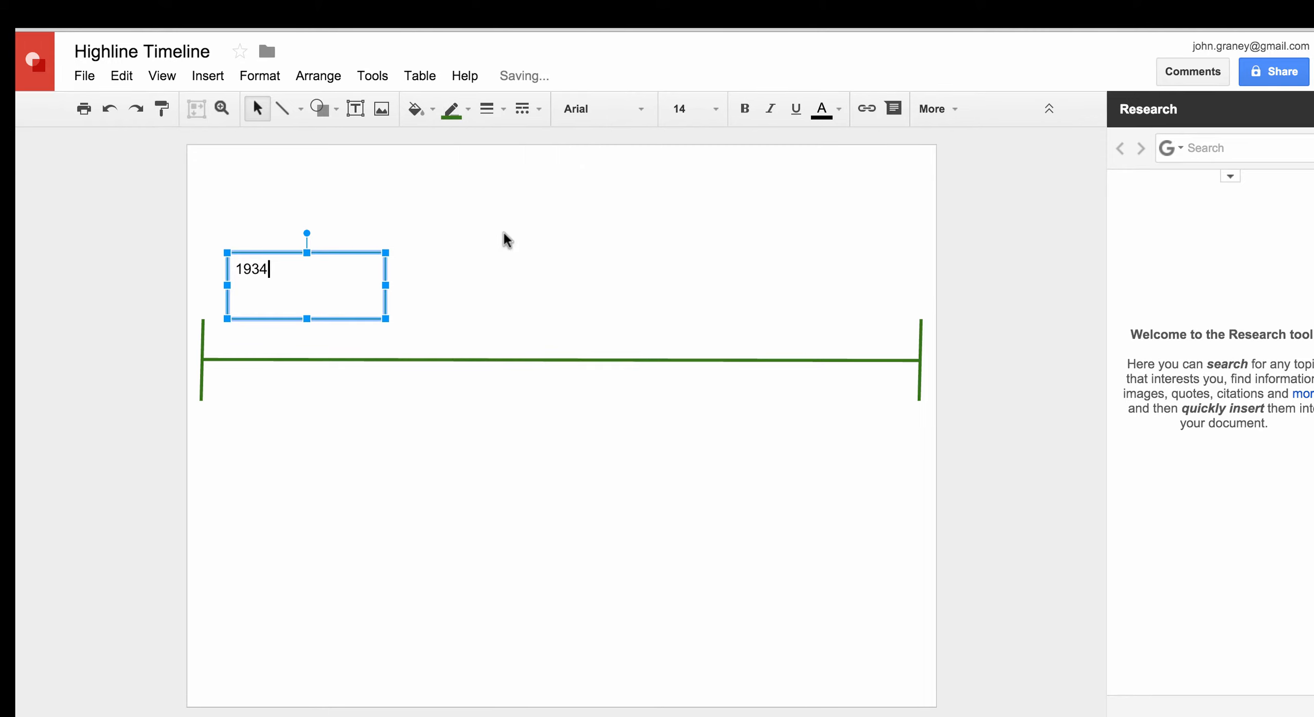
{"action": "left_click", "coordinate": [494, 109]}
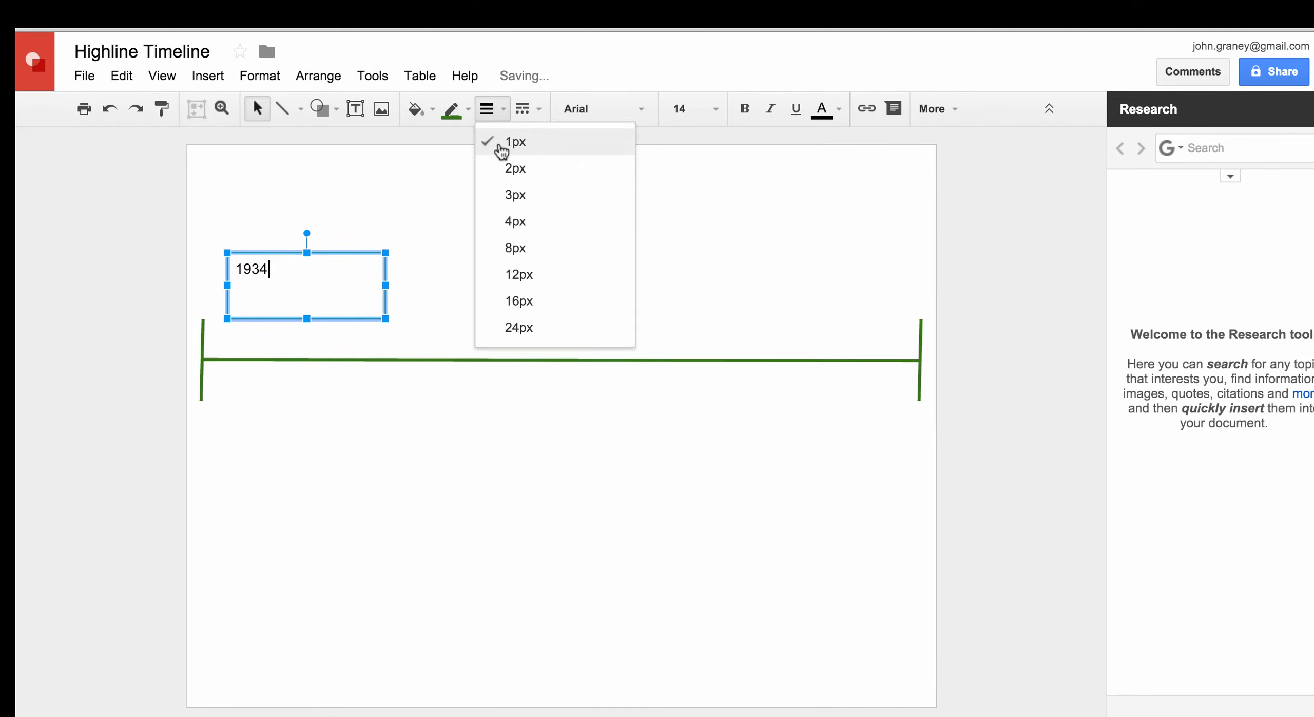
{"action": "left_click", "coordinate": [496, 194]}
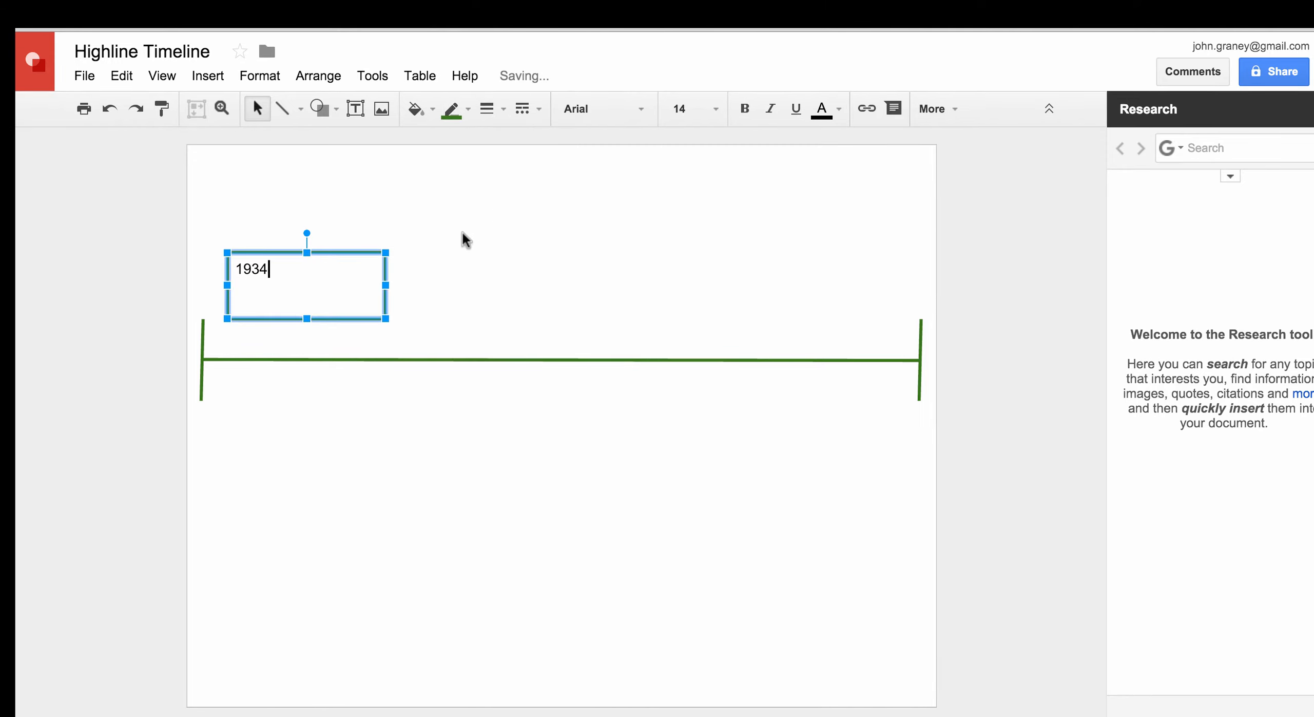
{"action": "left_click", "coordinate": [432, 303]}
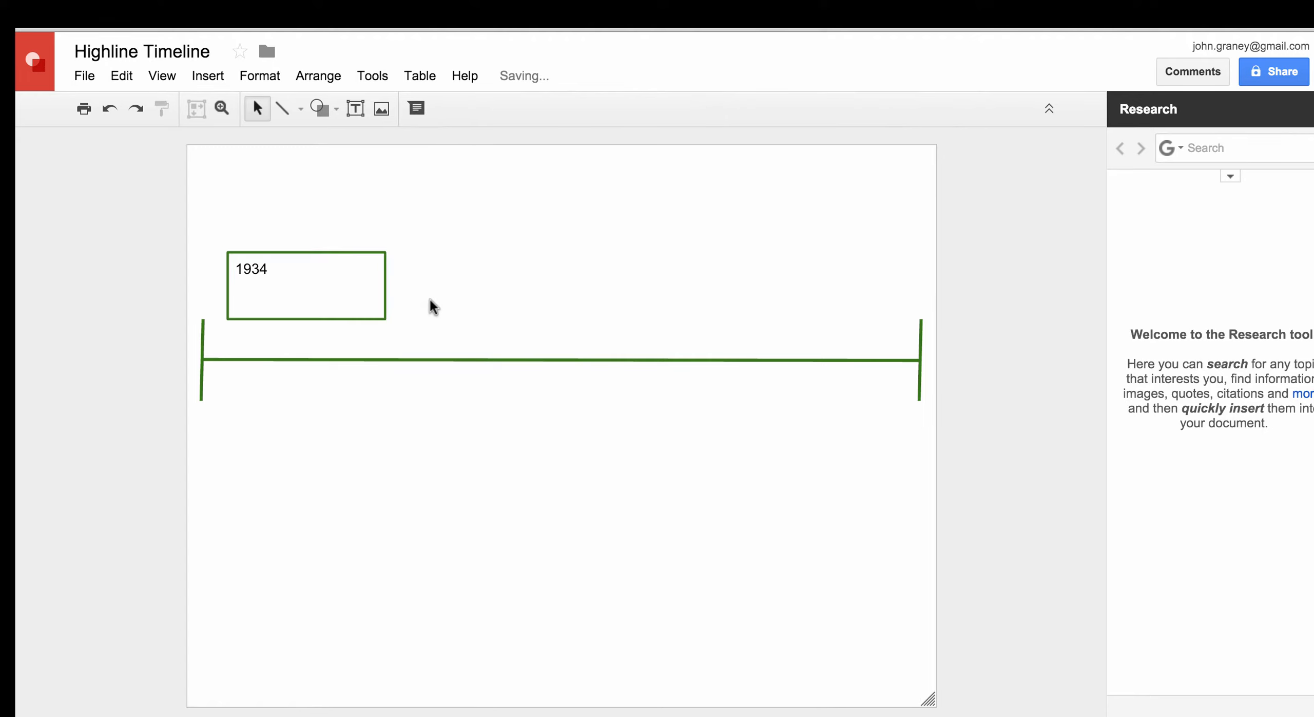
{"action": "left_click", "coordinate": [341, 251]}
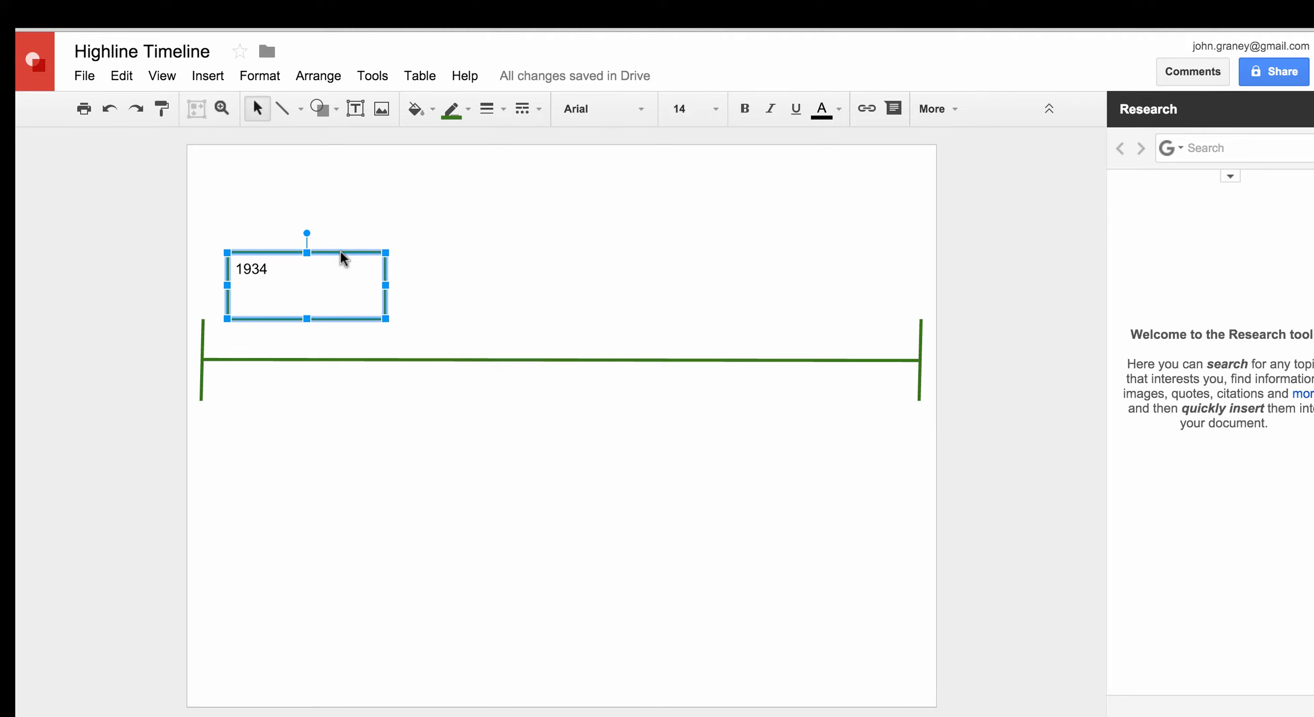
Duplicate the 1934 box, delete its text, and position the empty copy below the timeline
{"action": "key", "text": "ctrl+d"}
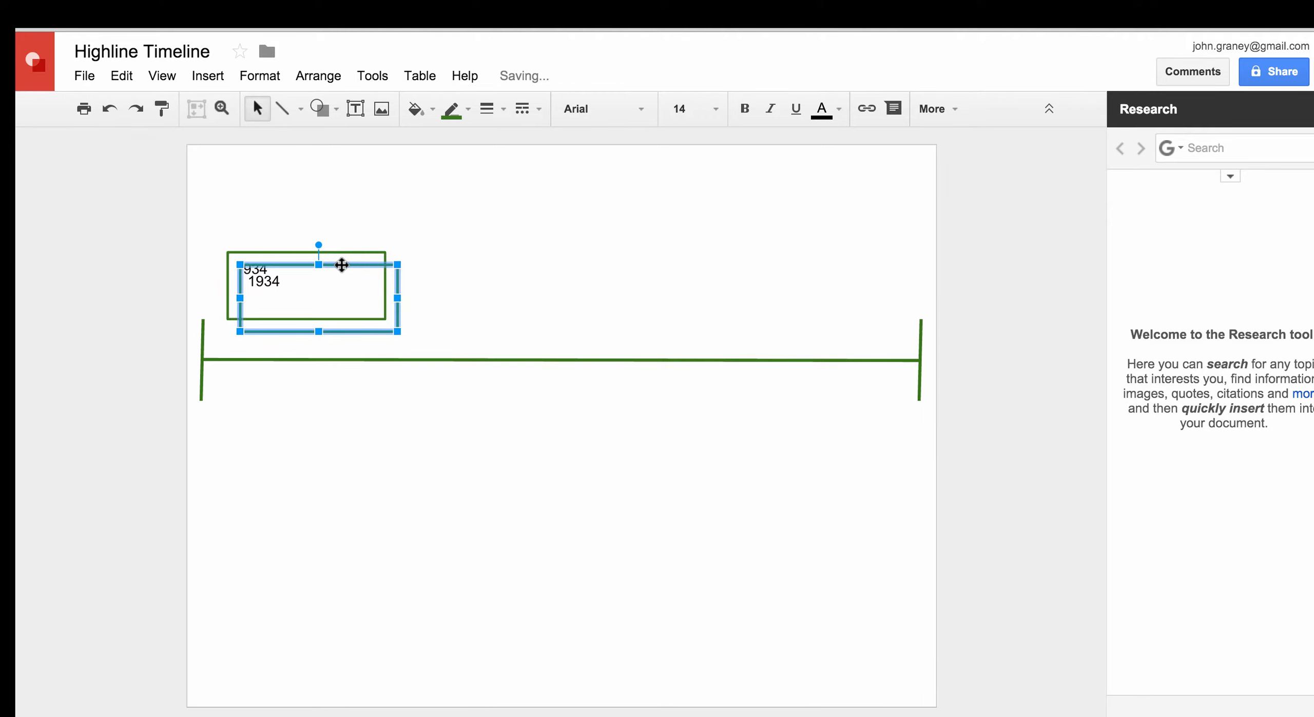
{"action": "left_click_drag", "start_coordinate": [345, 288], "coordinate": [407, 399]}
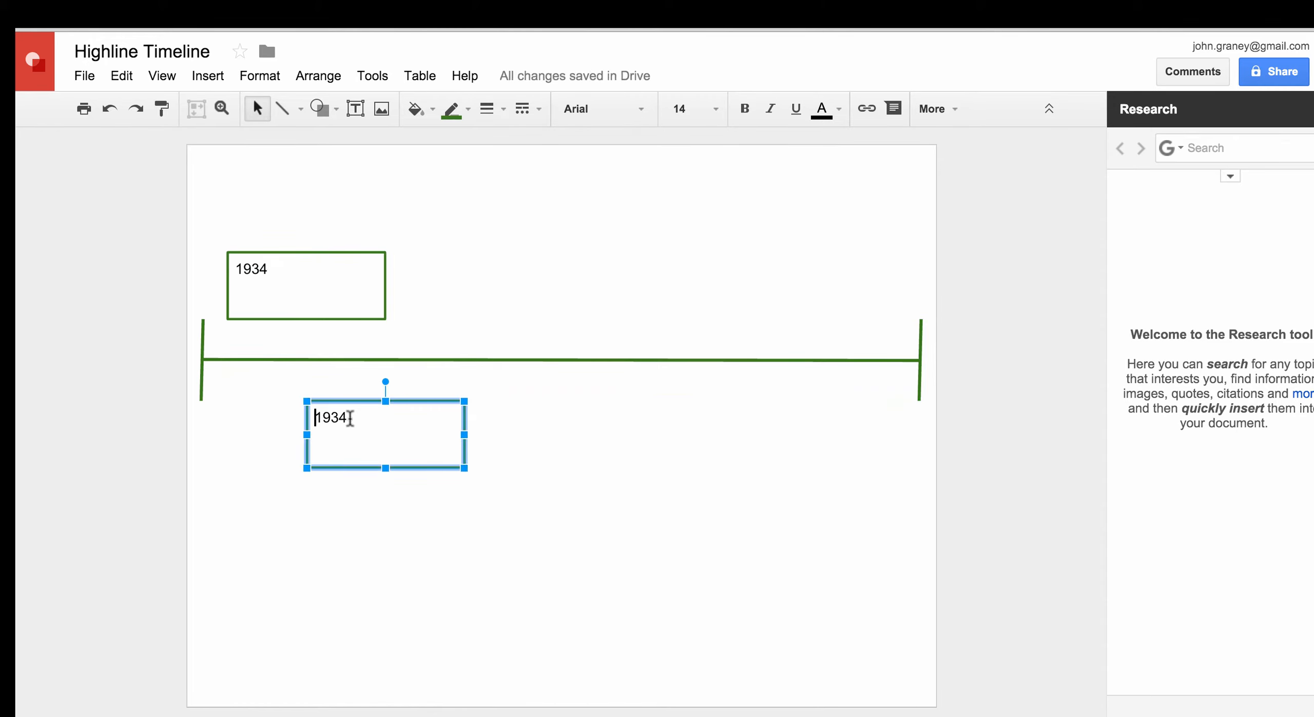
{"action": "left_click_drag", "start_coordinate": [342, 417], "coordinate": [314, 417]}
{"action": "key", "text": "BackSpace"}
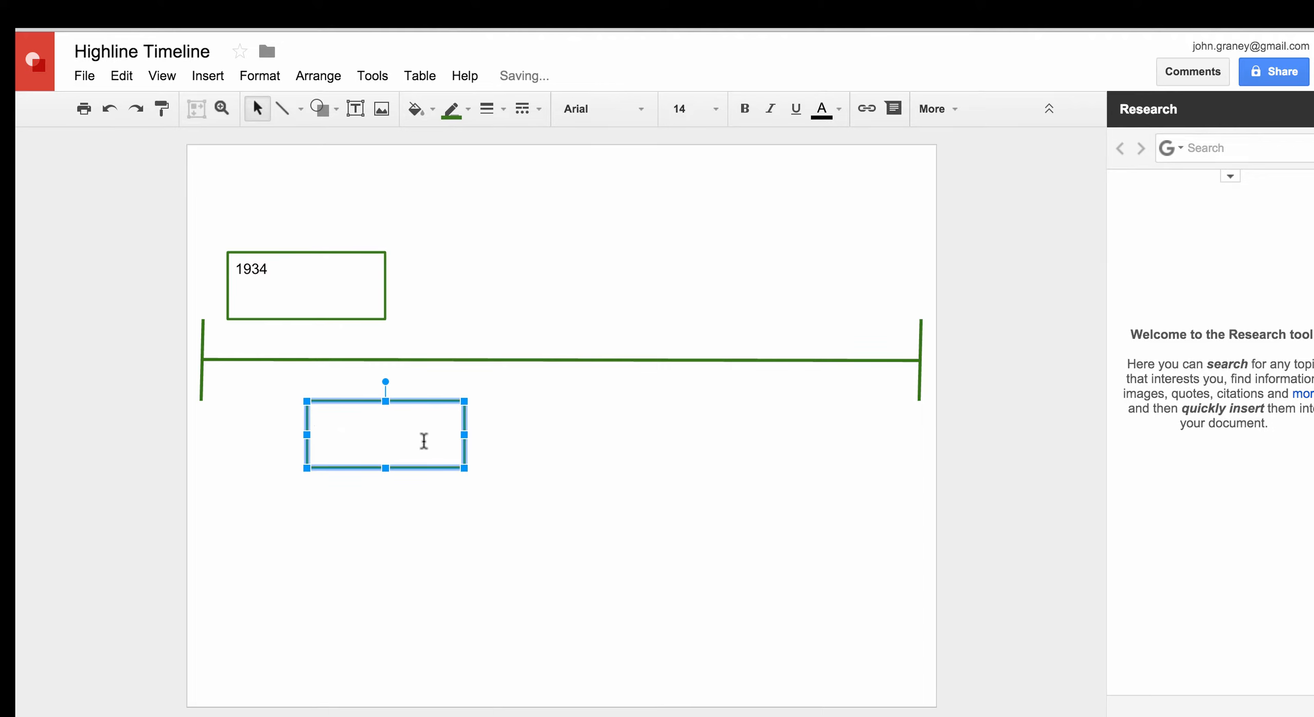
{"action": "left_click", "coordinate": [480, 447]}
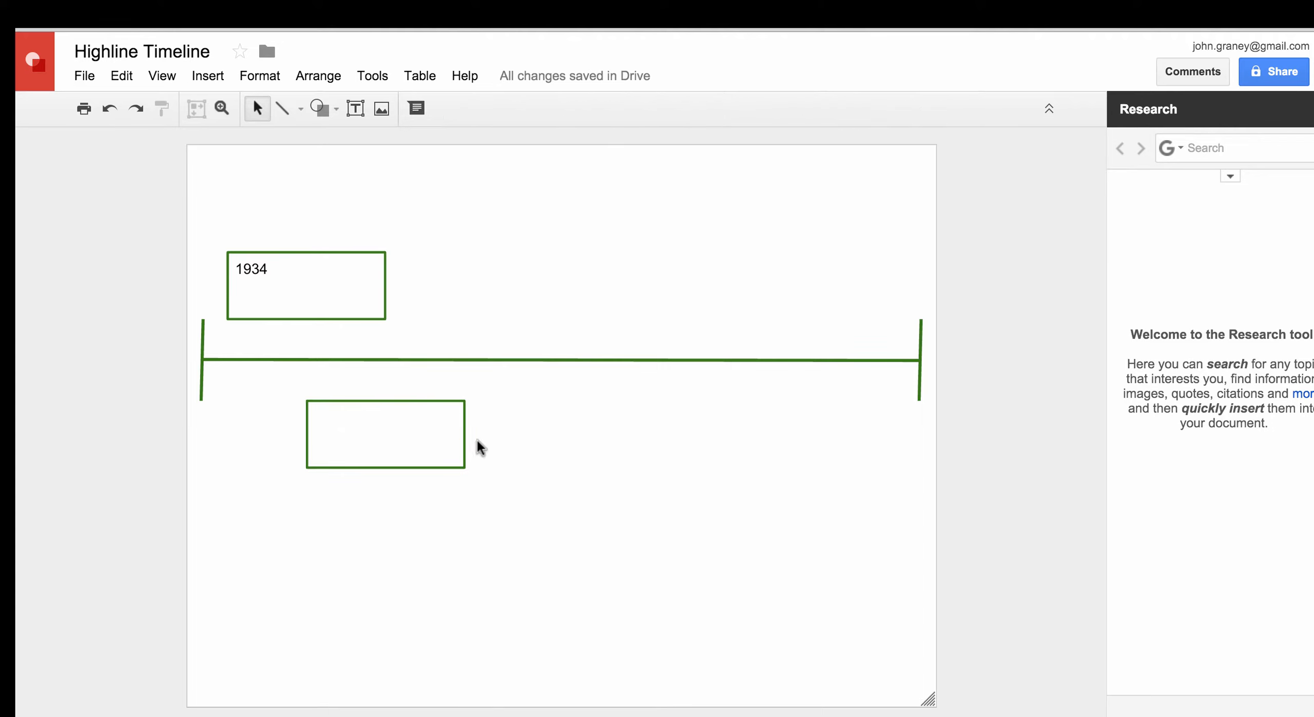
{"action": "left_click", "coordinate": [379, 401]}
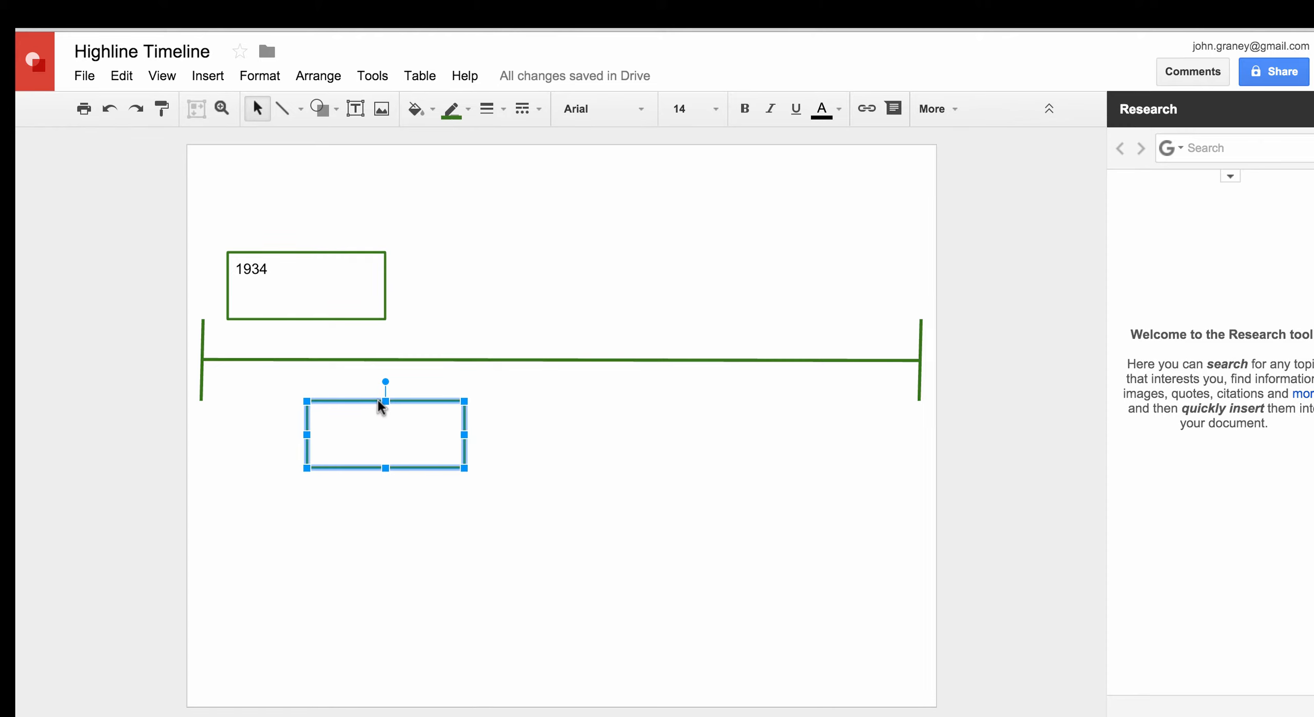
{"action": "left_click_drag", "start_coordinate": [378, 399], "coordinate": [549, 259]}
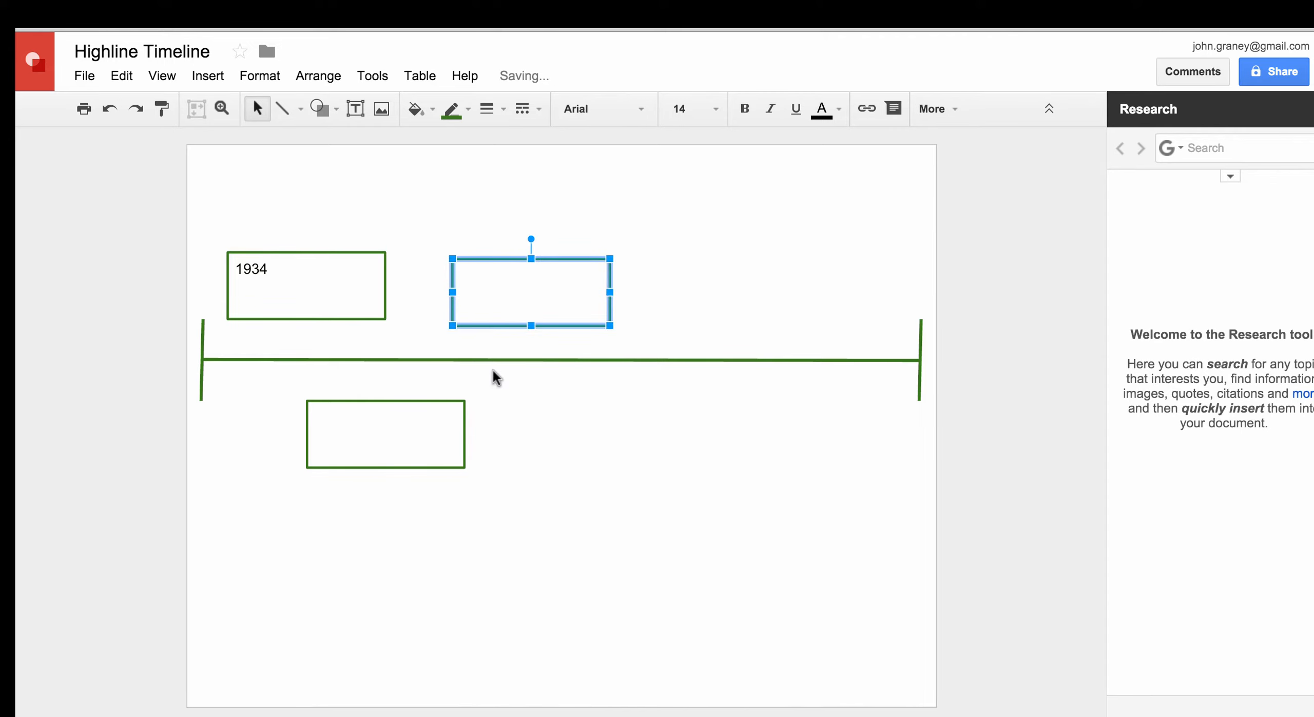
Duplicate the empty box twice, placing copies alternately above and below the timeline to the right
{"action": "key", "text": "ctrl+d"}
{"action": "left_click_drag", "start_coordinate": [531, 334], "coordinate": [659, 475]}
{"action": "key", "text": "ctrl+d"}
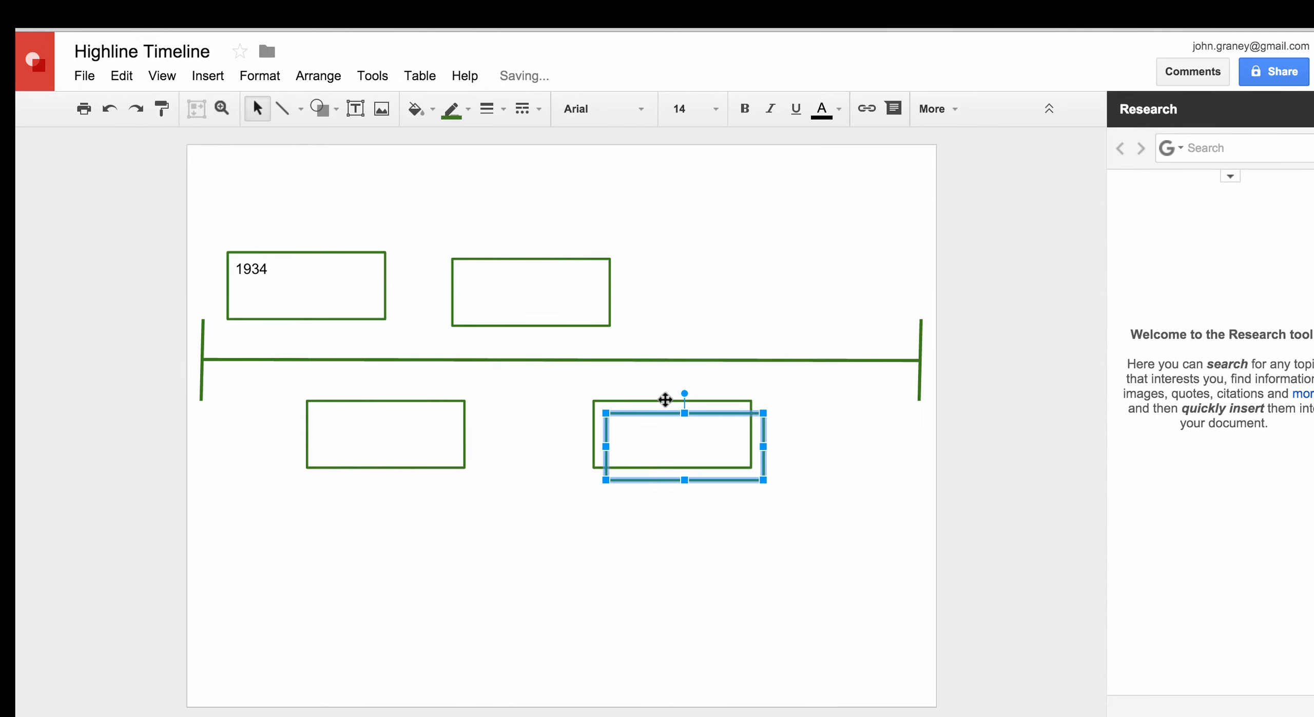
{"action": "left_click_drag", "start_coordinate": [662, 413], "coordinate": [766, 263]}
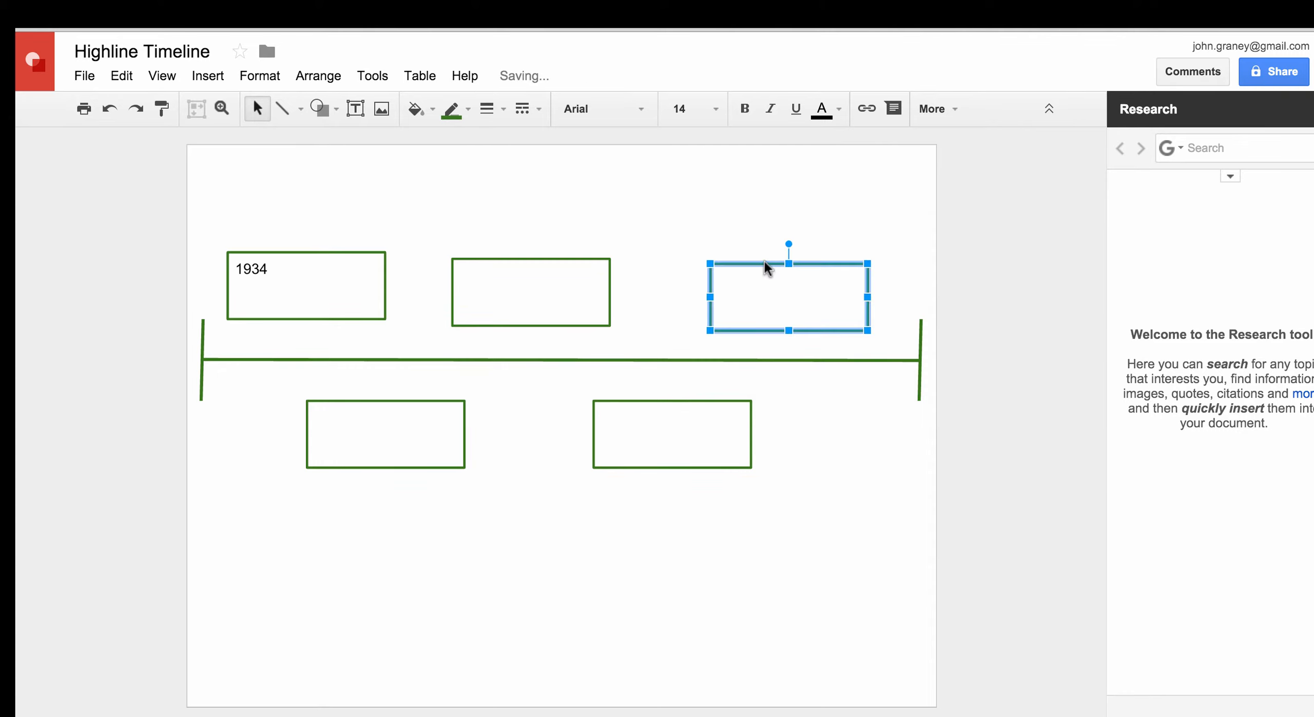
{"action": "left_click", "coordinate": [530, 546]}
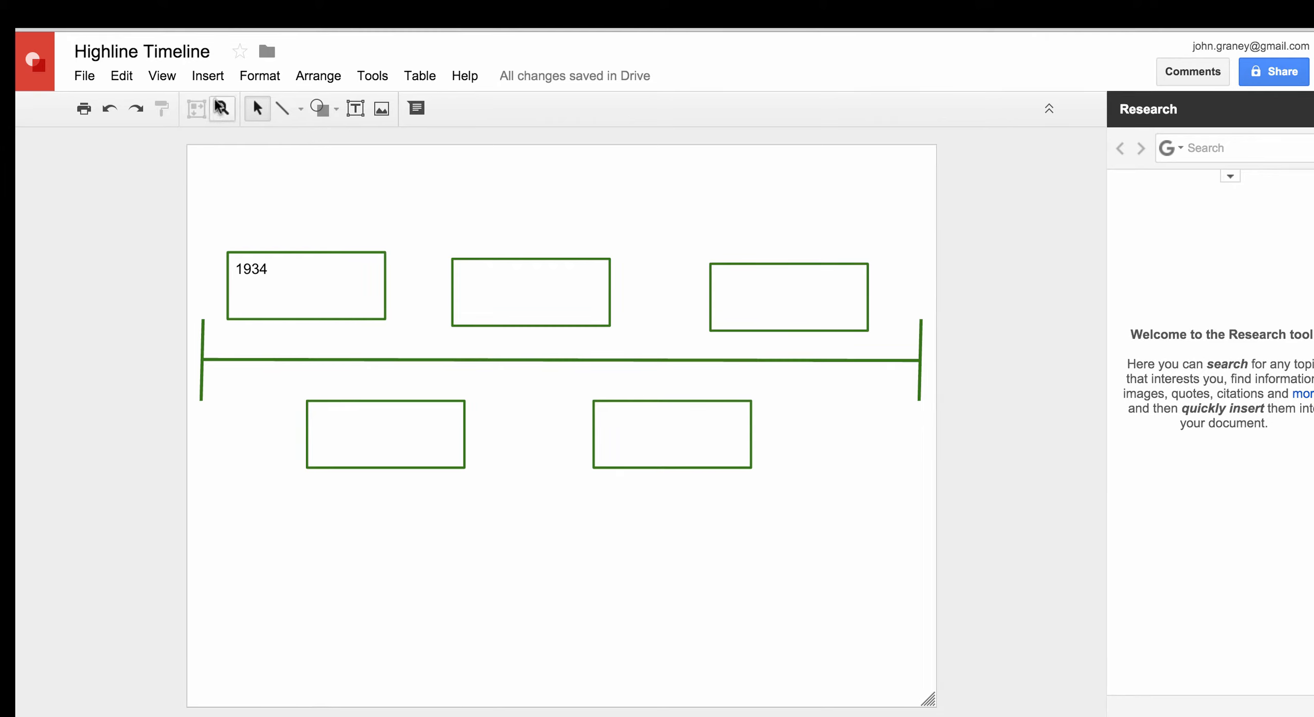
{"action": "left_click", "coordinate": [204, 76]}
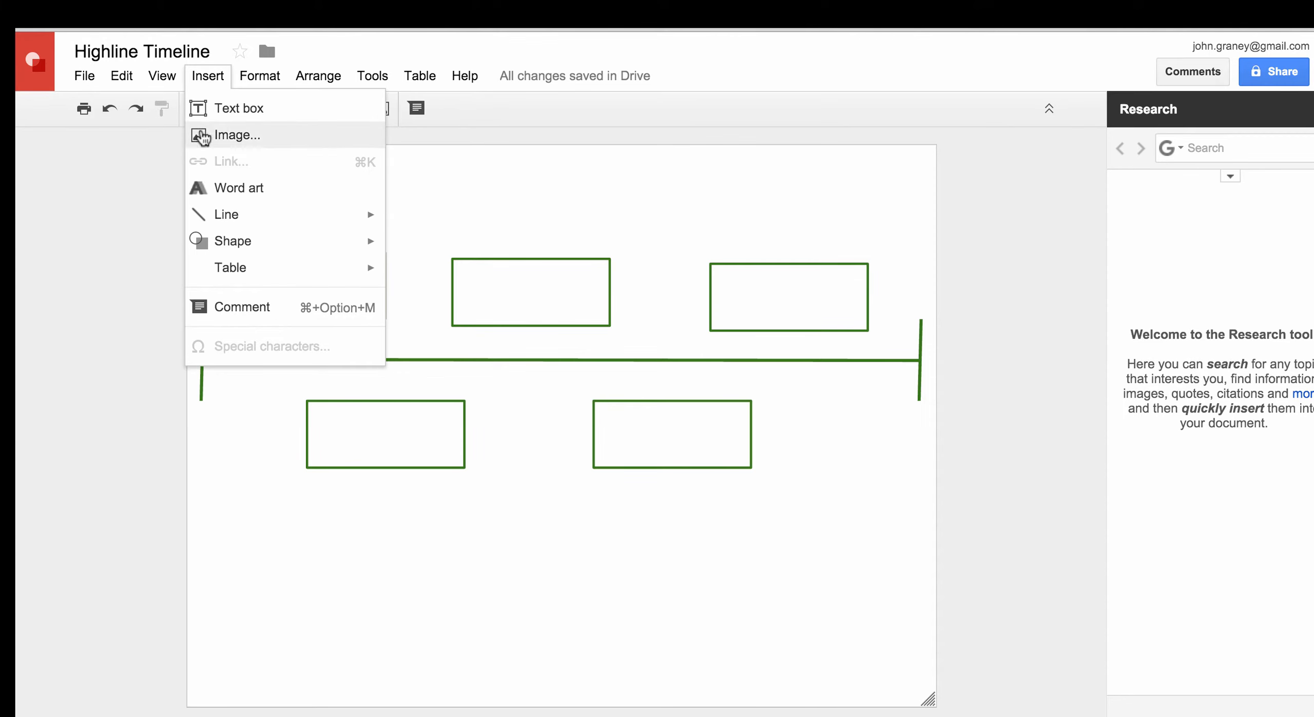
Draw a small diamond shape on the timeline just under the 1934 box
{"action": "mouse_move", "coordinate": [225, 241]}
{"action": "mouse_move", "coordinate": [438, 252]}
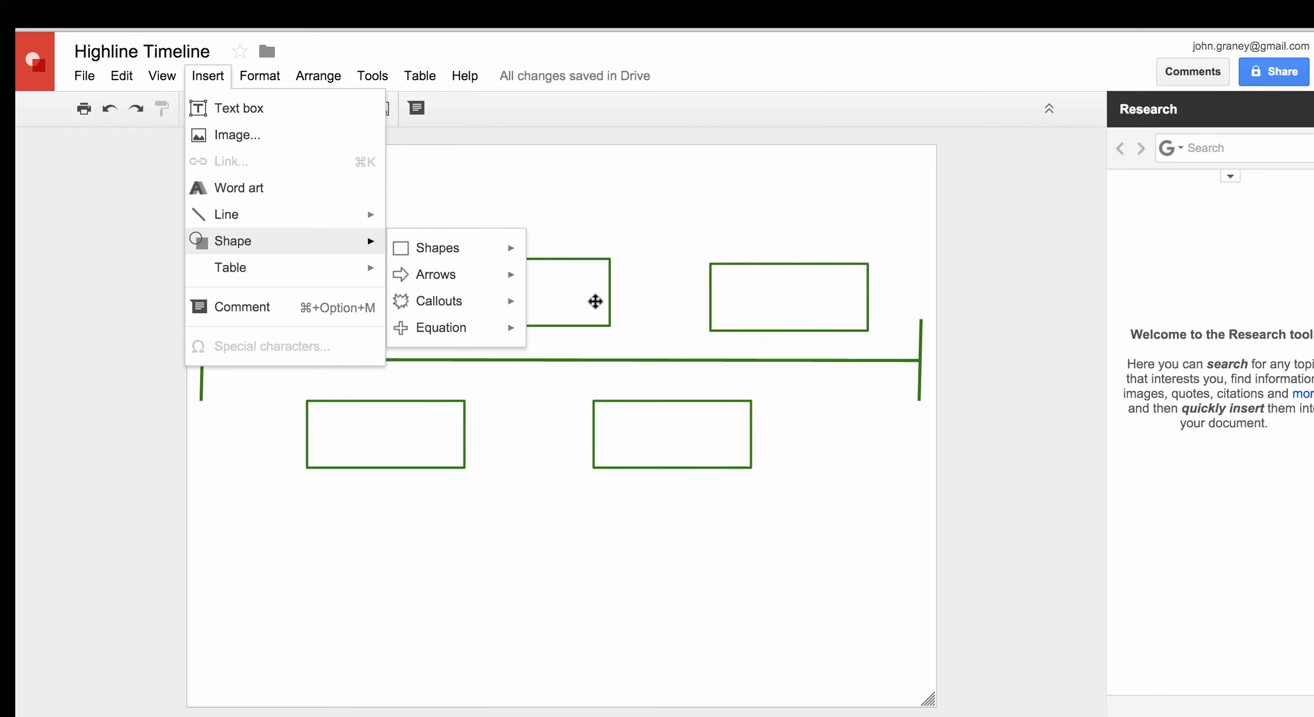
{"action": "mouse_move", "coordinate": [508, 252]}
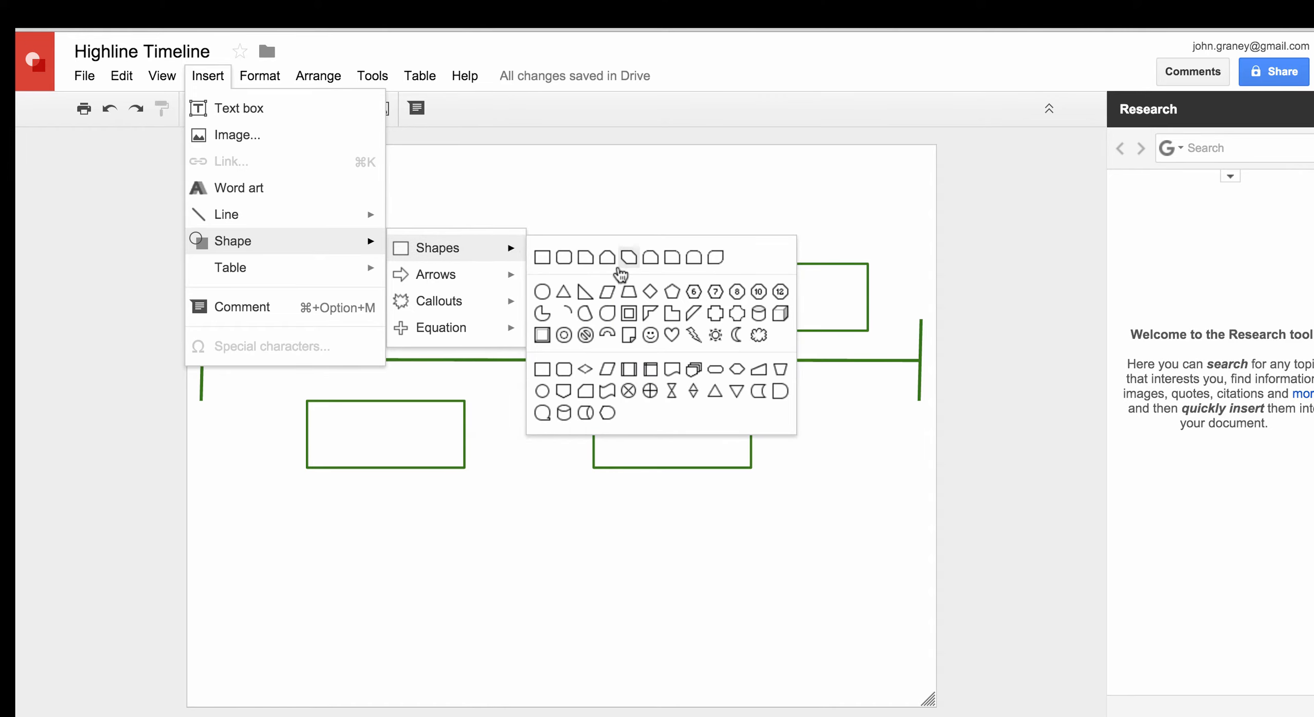
{"action": "left_click", "coordinate": [650, 292]}
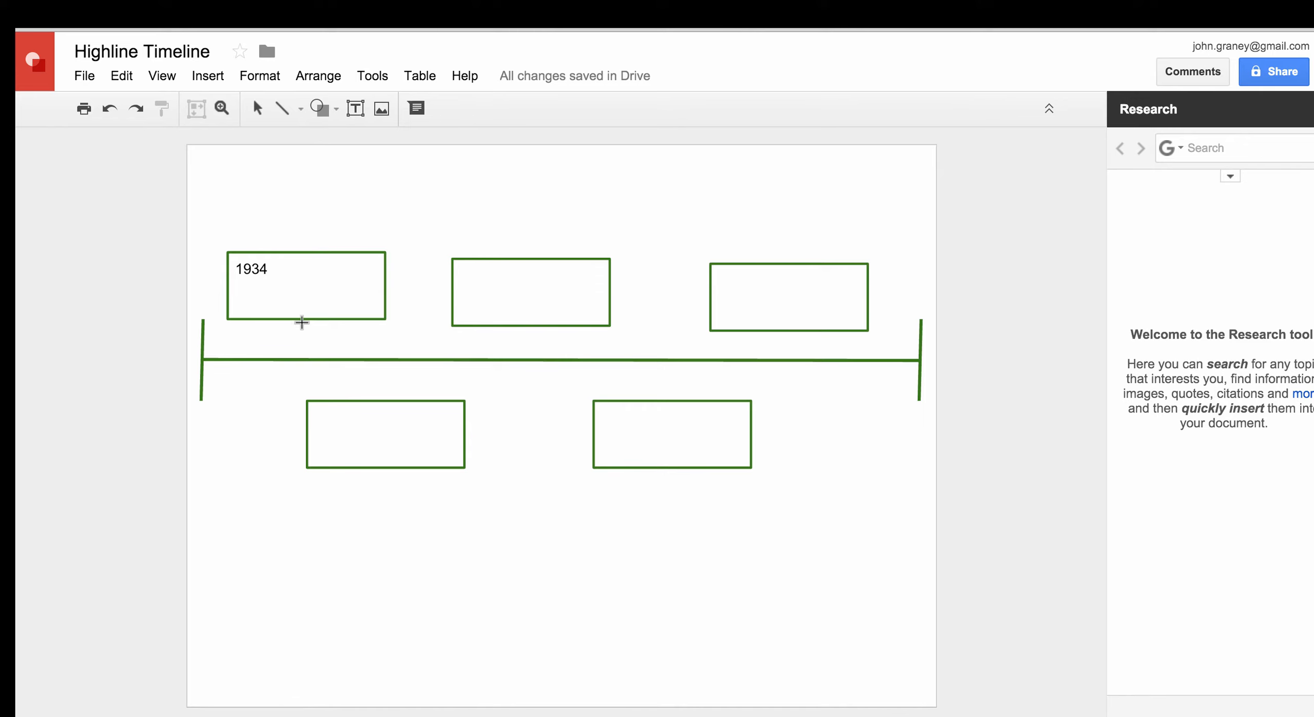
{"action": "left_click_drag", "start_coordinate": [302, 323], "coordinate": [279, 352]}
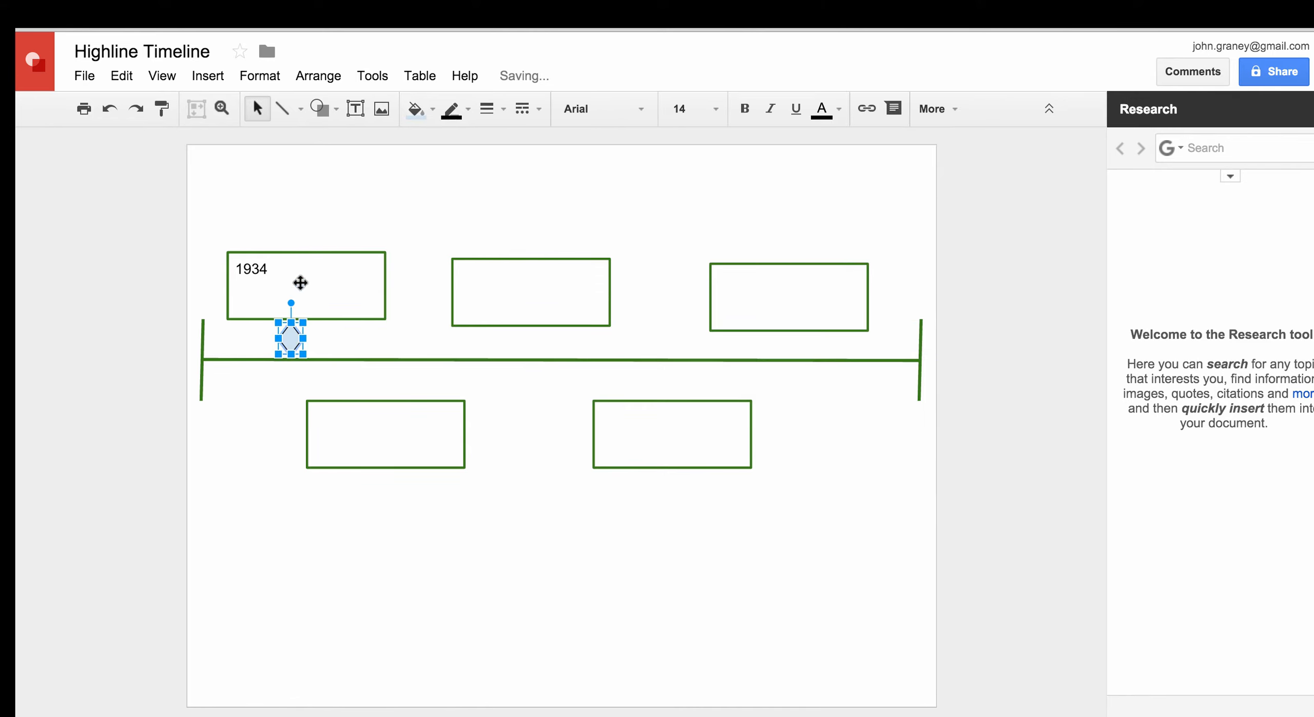
Set the diamond's fill and outline colours to dark green
{"action": "left_click", "coordinate": [430, 109]}
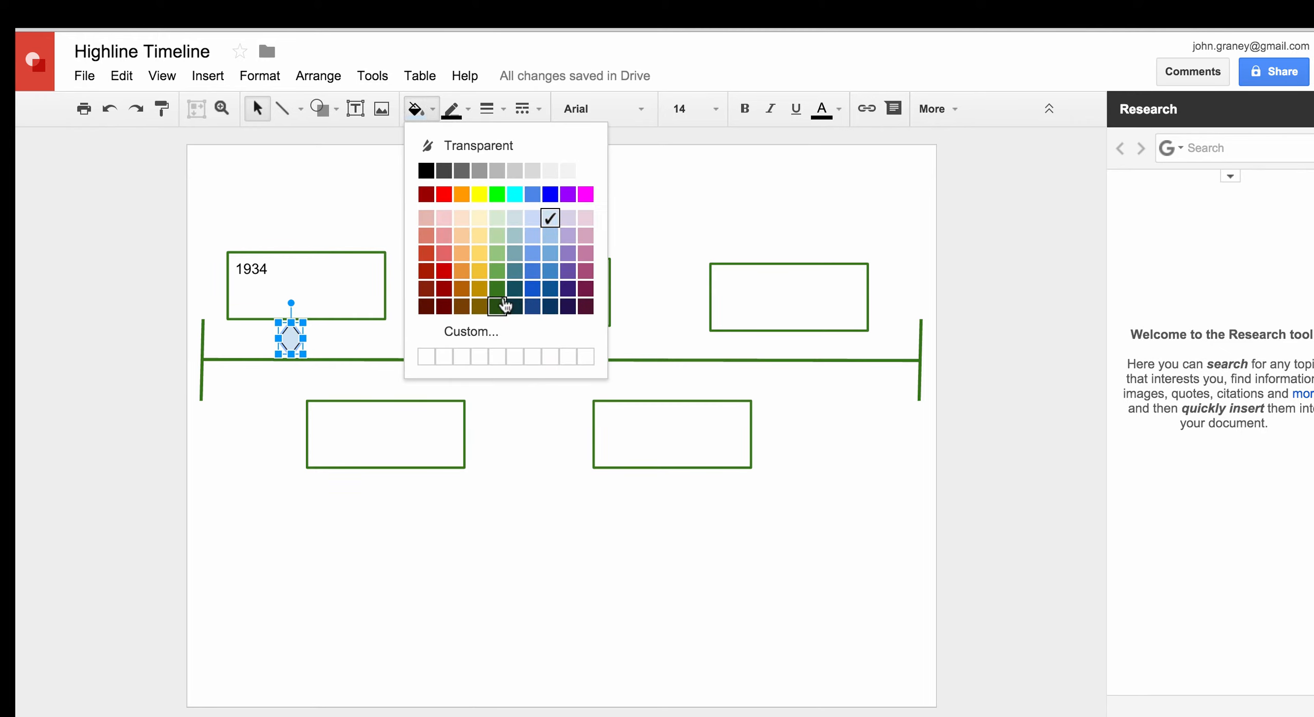
{"action": "left_click", "coordinate": [497, 290]}
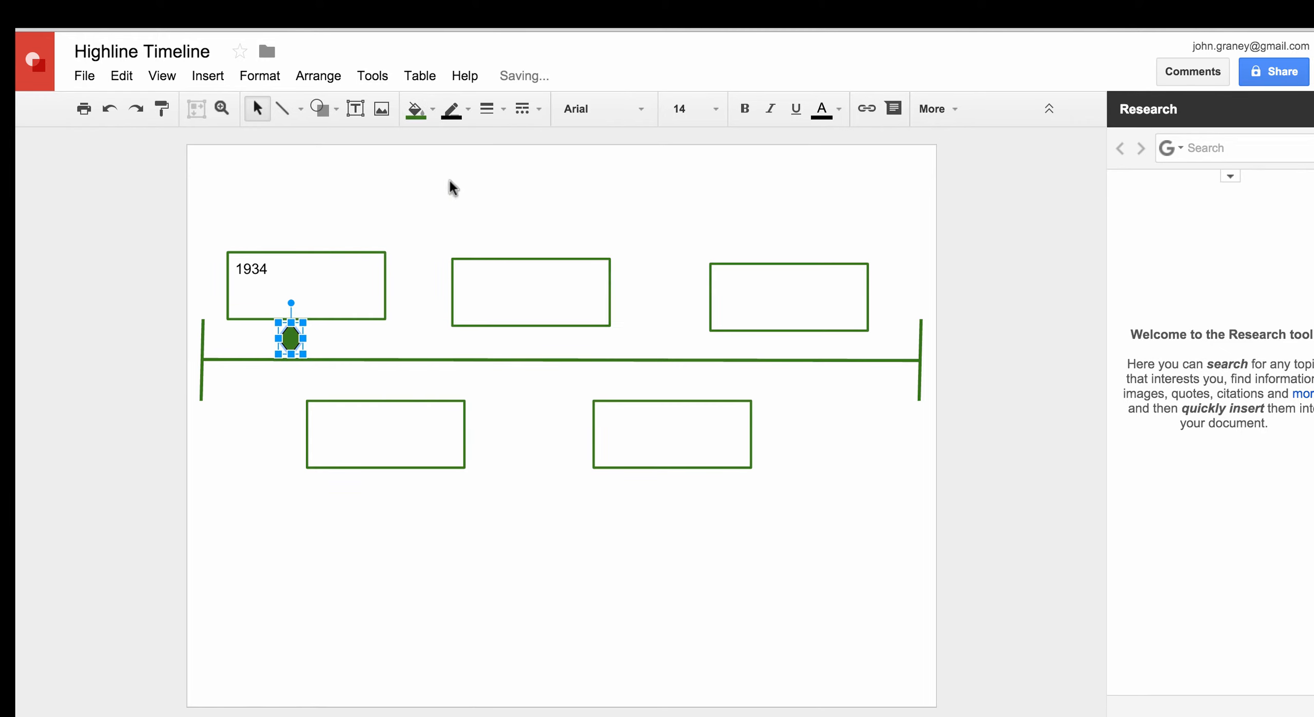
{"action": "left_click", "coordinate": [462, 110]}
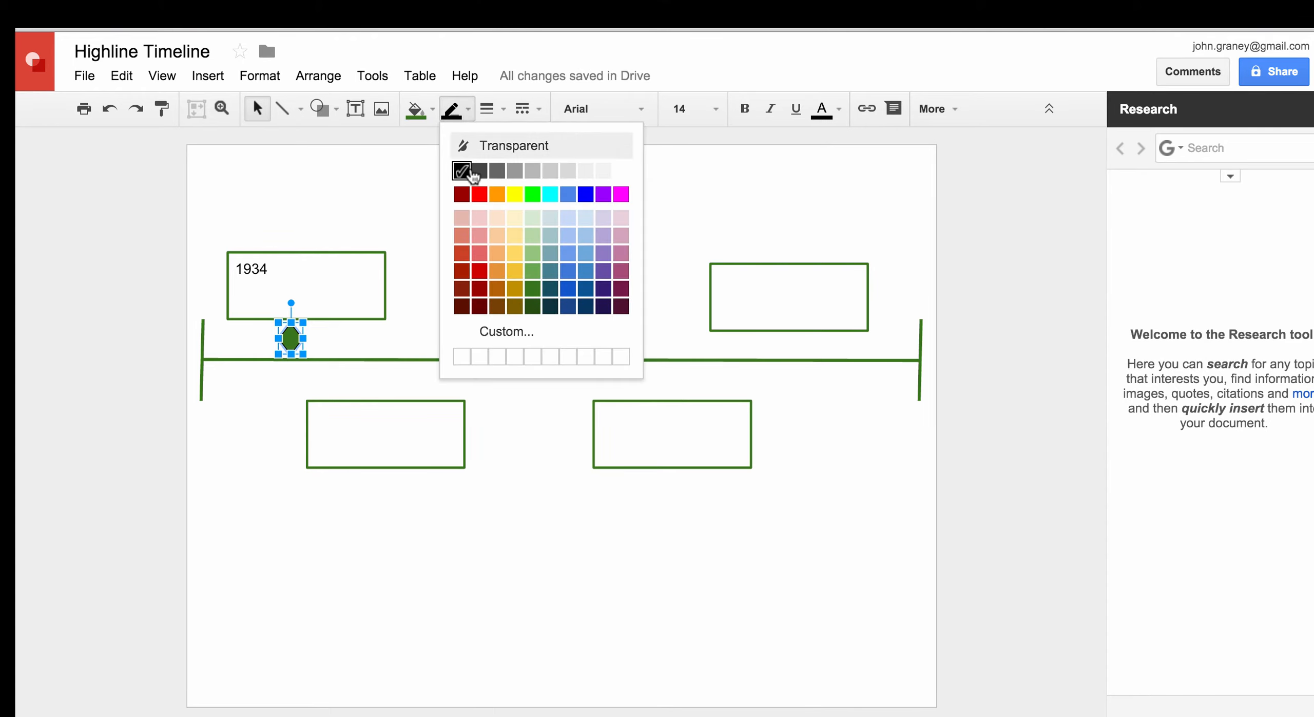
{"action": "left_click", "coordinate": [531, 293]}
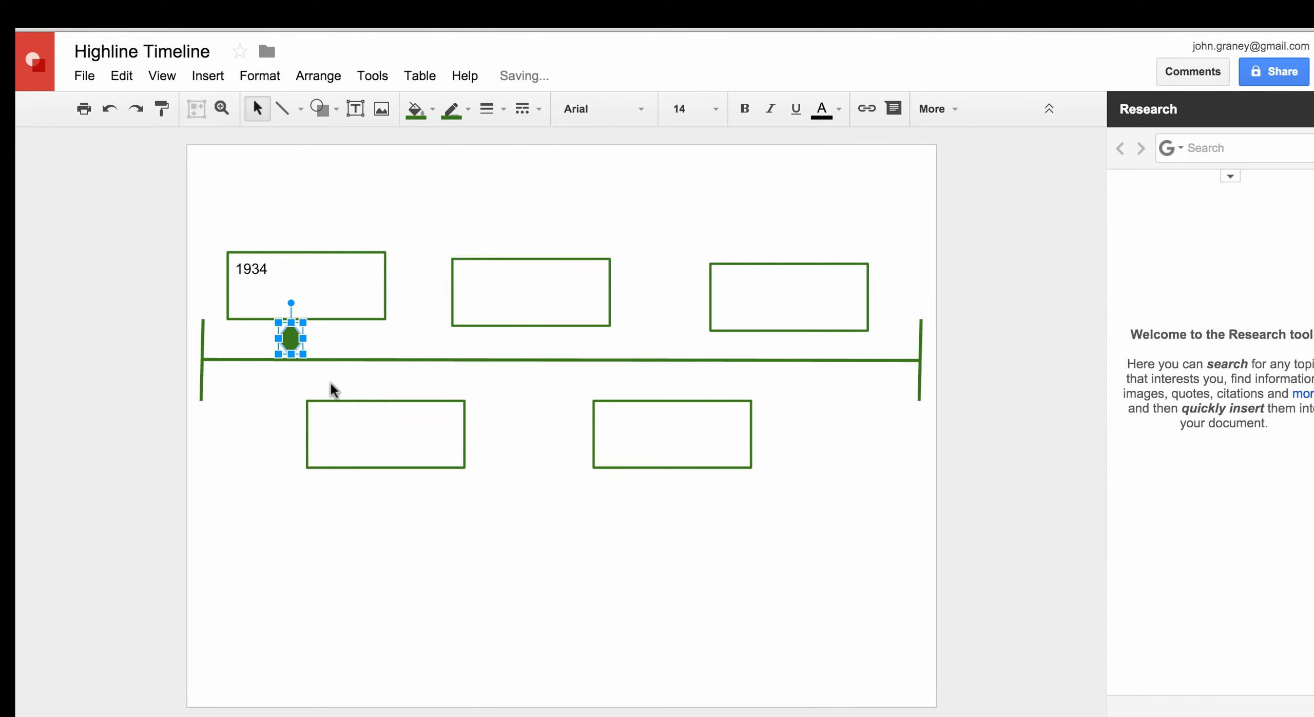
{"action": "left_click", "coordinate": [282, 400]}
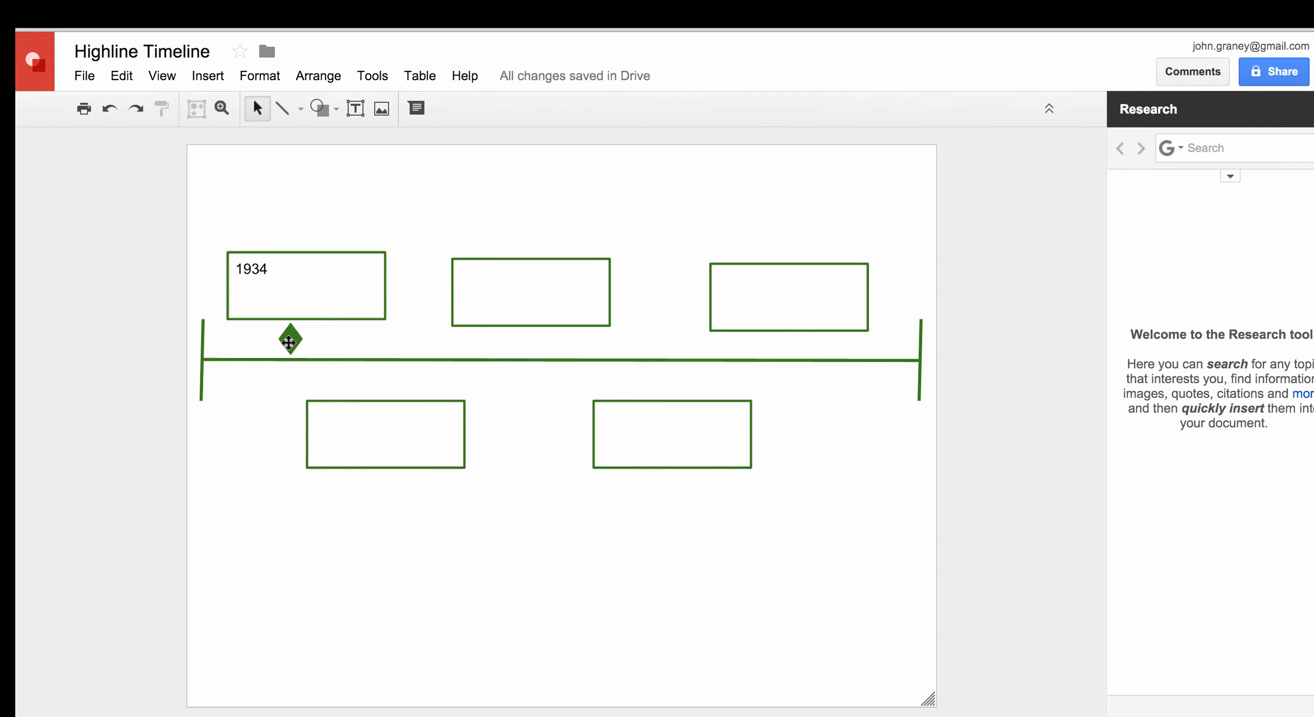
{"action": "left_click", "coordinate": [288, 341]}
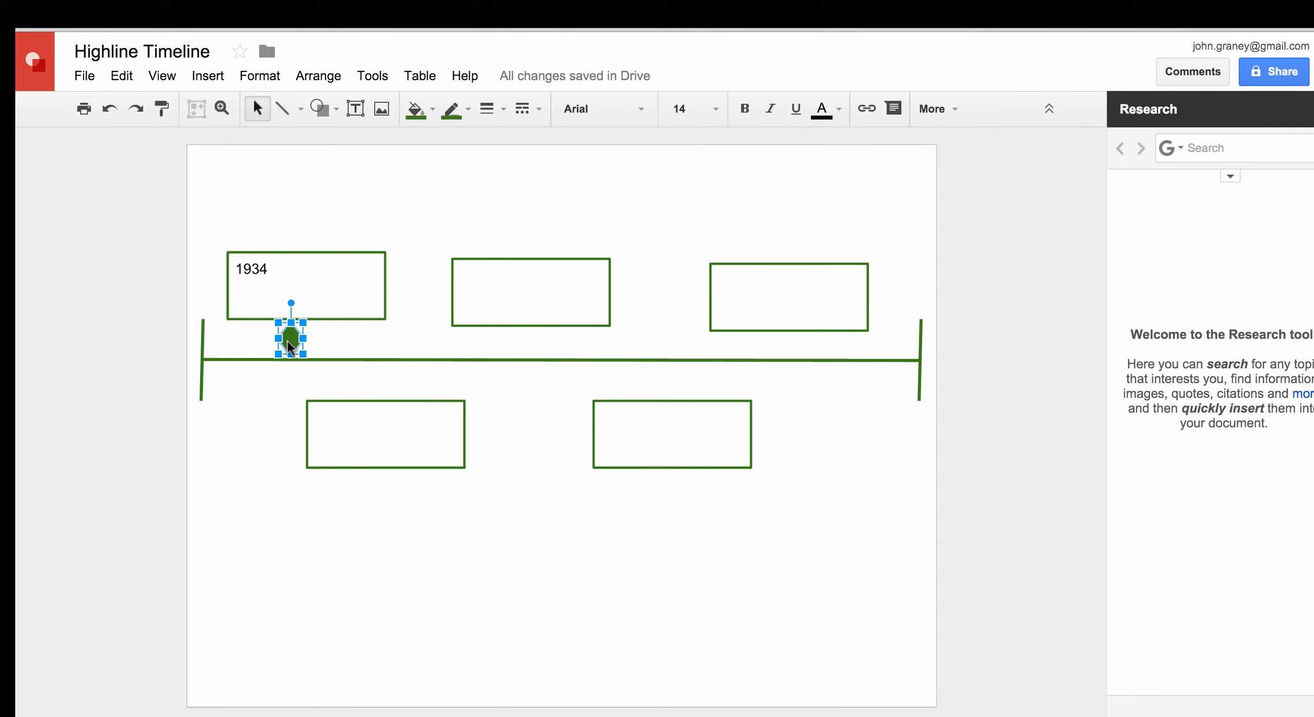
Move a diamond onto the timeline under the lower-left box, undoing an accidental box rotation
{"action": "left_click_drag", "start_coordinate": [288, 341], "coordinate": [377, 380]}
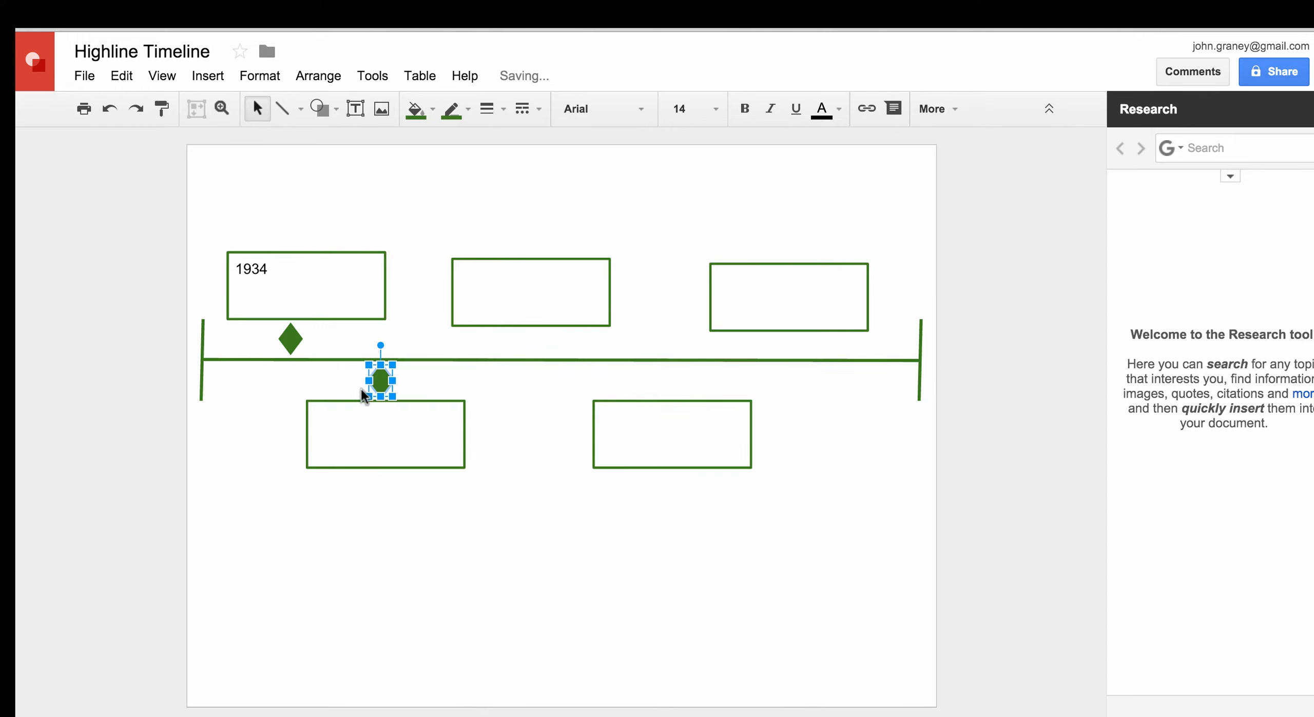
{"action": "left_click", "coordinate": [335, 400]}
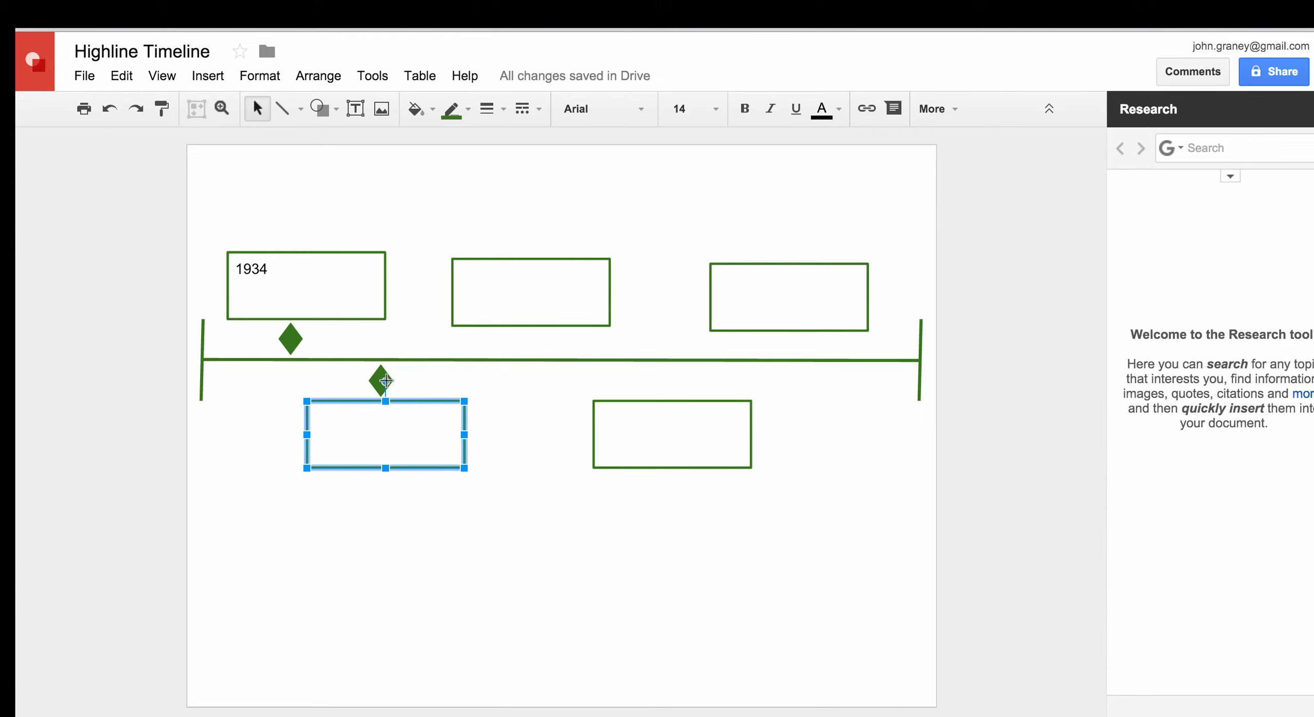
{"action": "left_click_drag", "start_coordinate": [386, 380], "coordinate": [393, 381]}
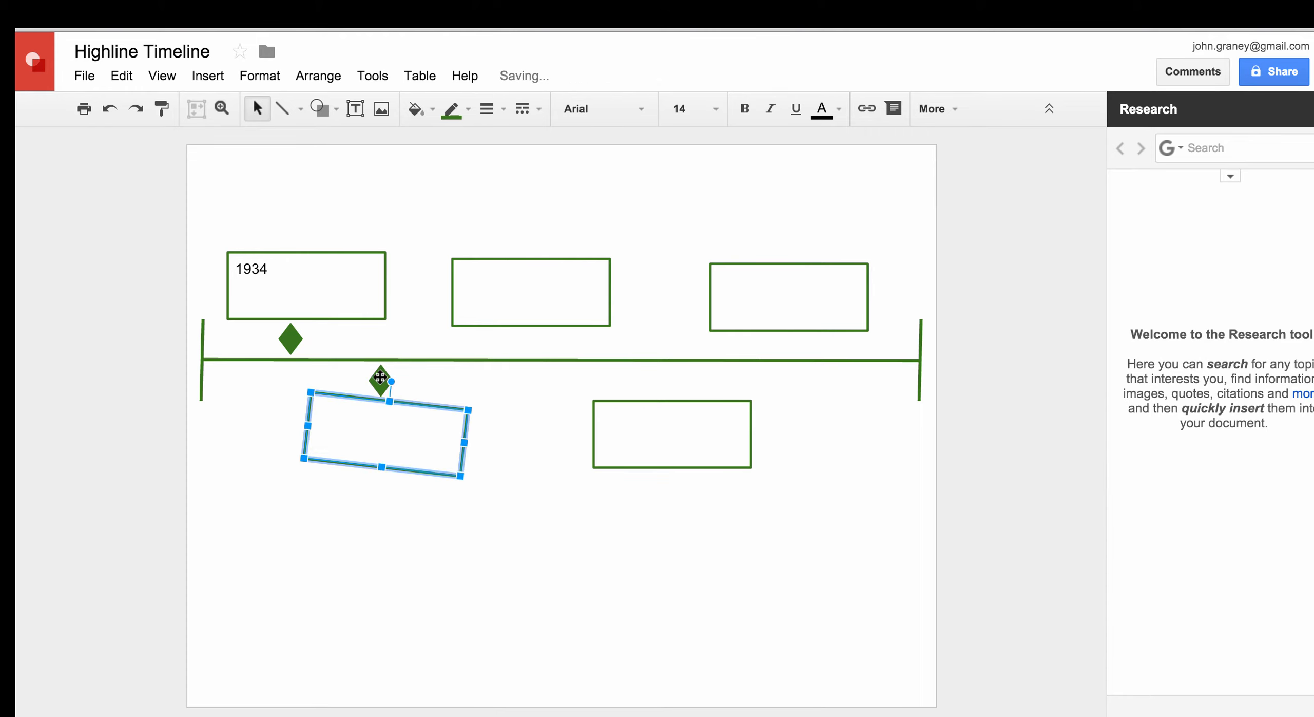
{"action": "key", "text": "ctrl+z"}
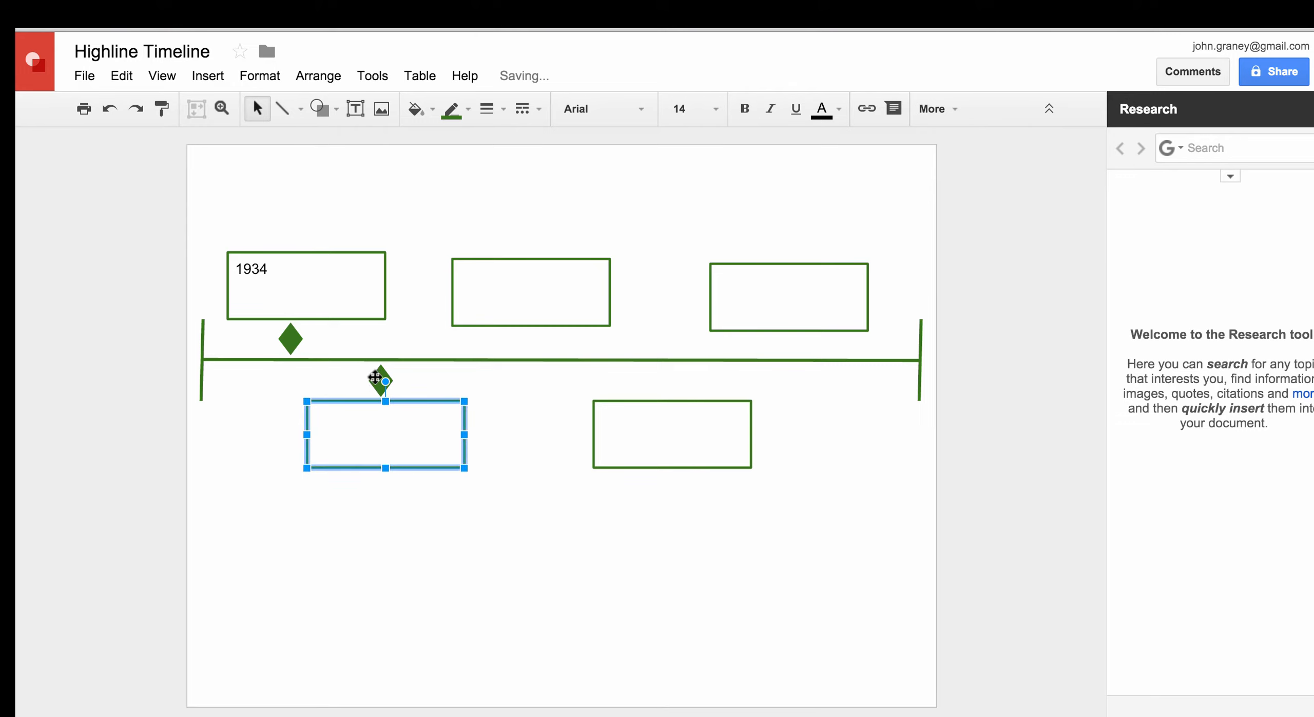
{"action": "left_click_drag", "start_coordinate": [377, 374], "coordinate": [382, 379]}
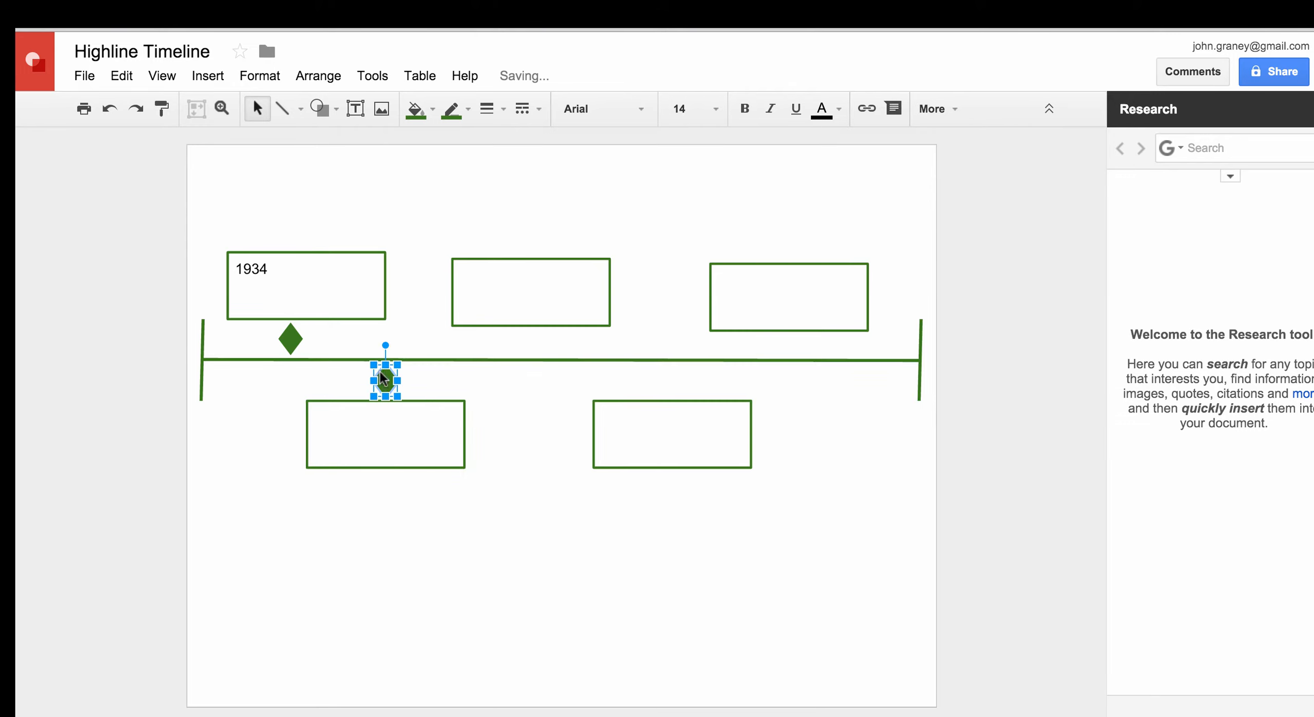
{"action": "left_click", "coordinate": [242, 429]}
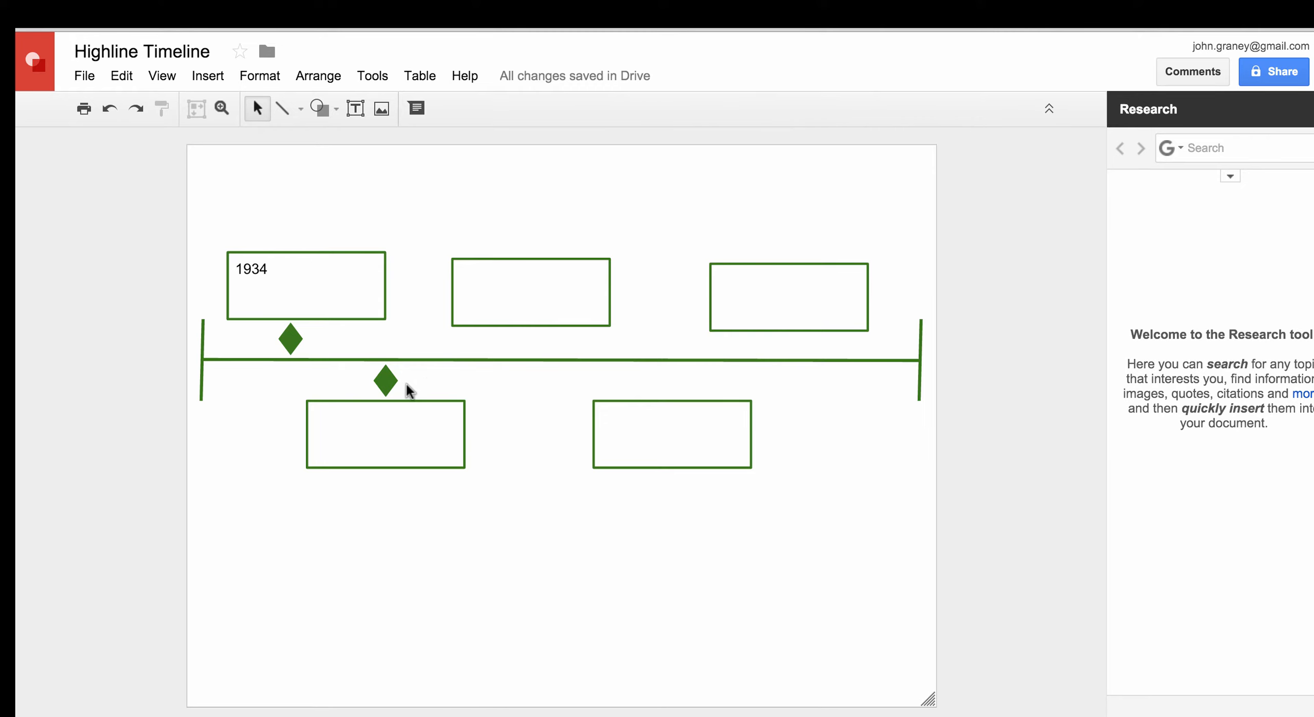
Duplicate the diamond twice, placing copies under the upper middle and upper-right boxes
{"action": "left_click", "coordinate": [390, 381]}
{"action": "key", "text": "super+v"}
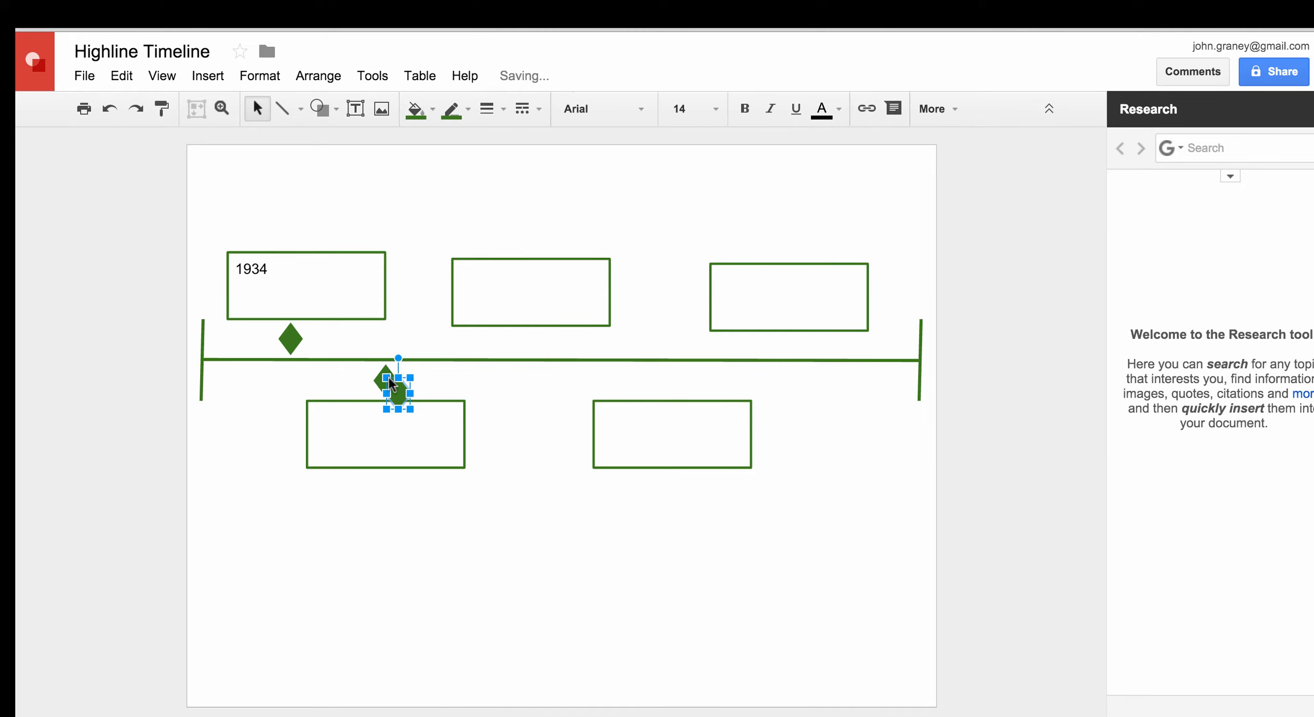
{"action": "left_click_drag", "start_coordinate": [404, 389], "coordinate": [666, 376]}
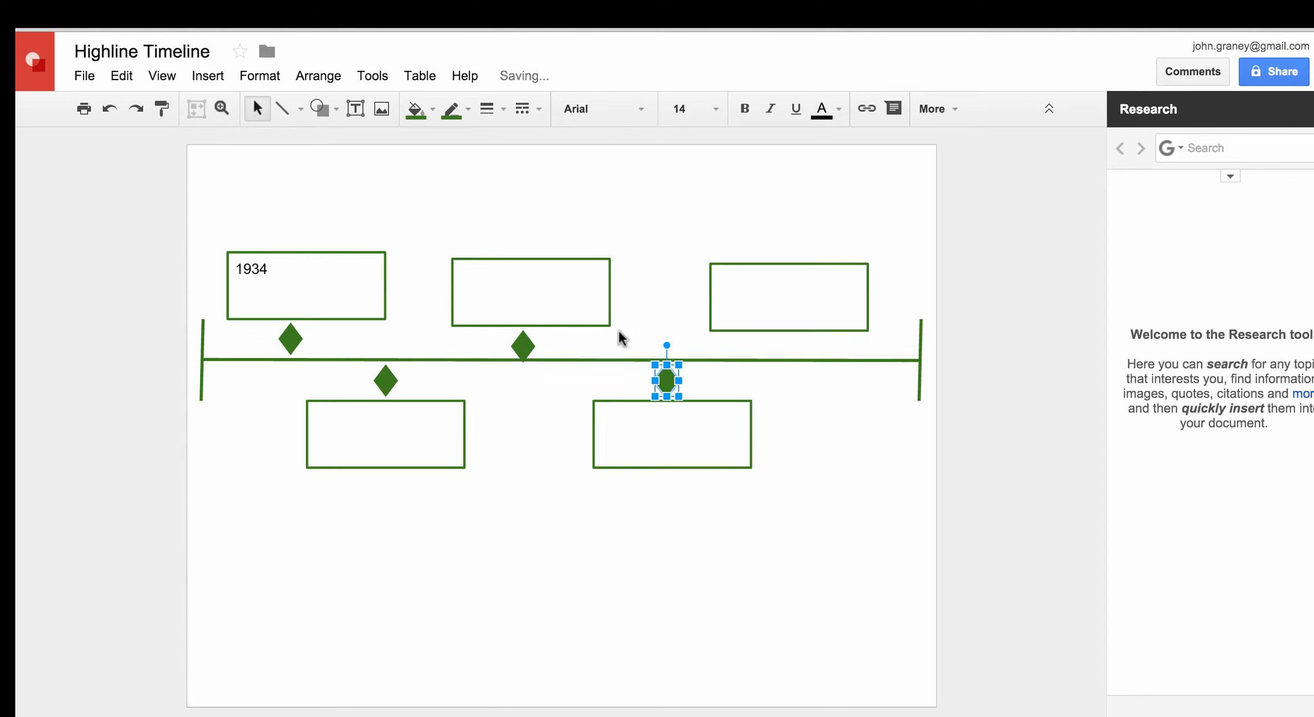
{"action": "key", "text": "ctrl+d"}
{"action": "left_click_drag", "start_coordinate": [688, 392], "coordinate": [791, 345]}
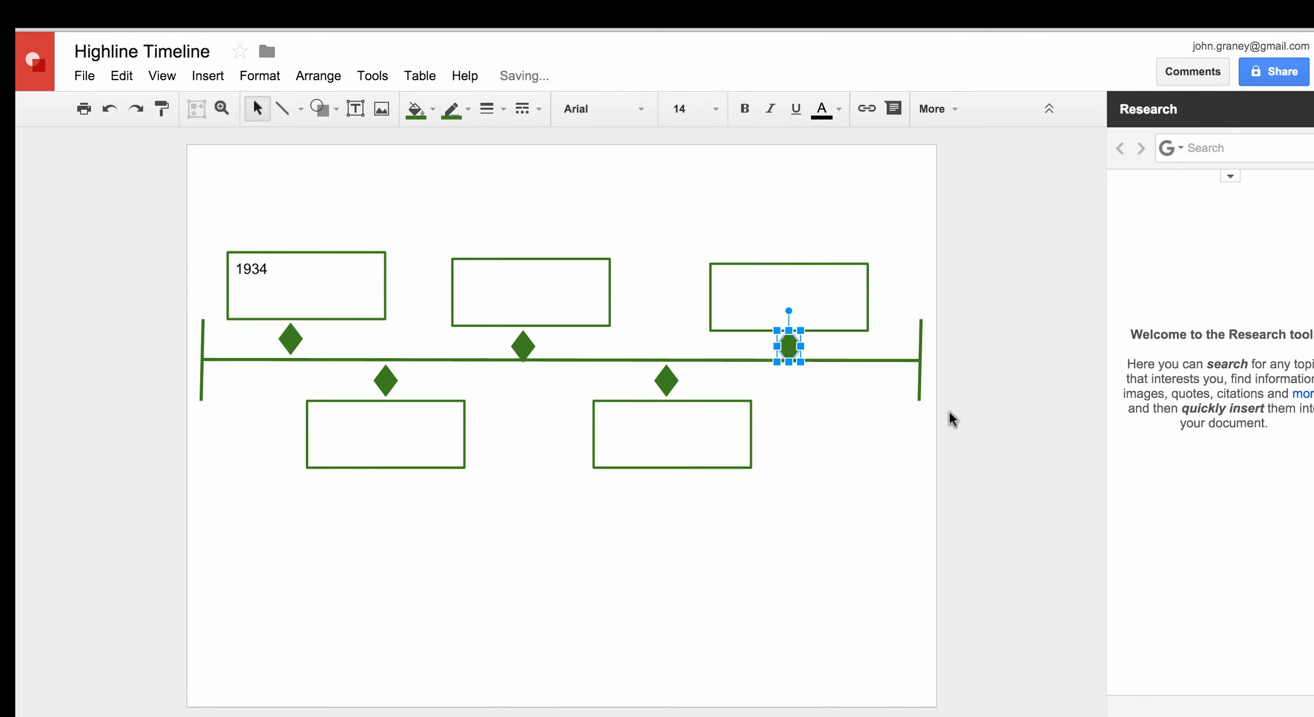
{"action": "left_click", "coordinate": [963, 410]}
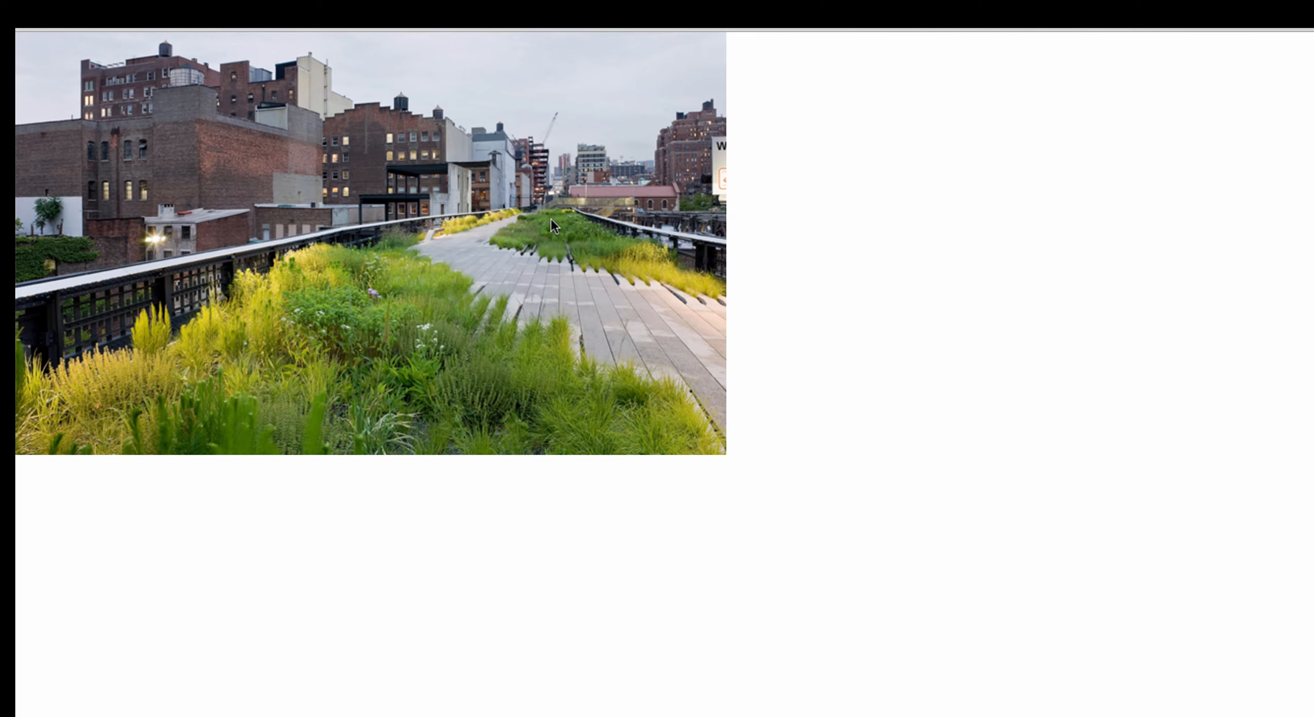
Use Copy Image on the High Line photo in the browser
{"action": "right_click", "coordinate": [551, 218]}
{"action": "left_click", "coordinate": [580, 265]}
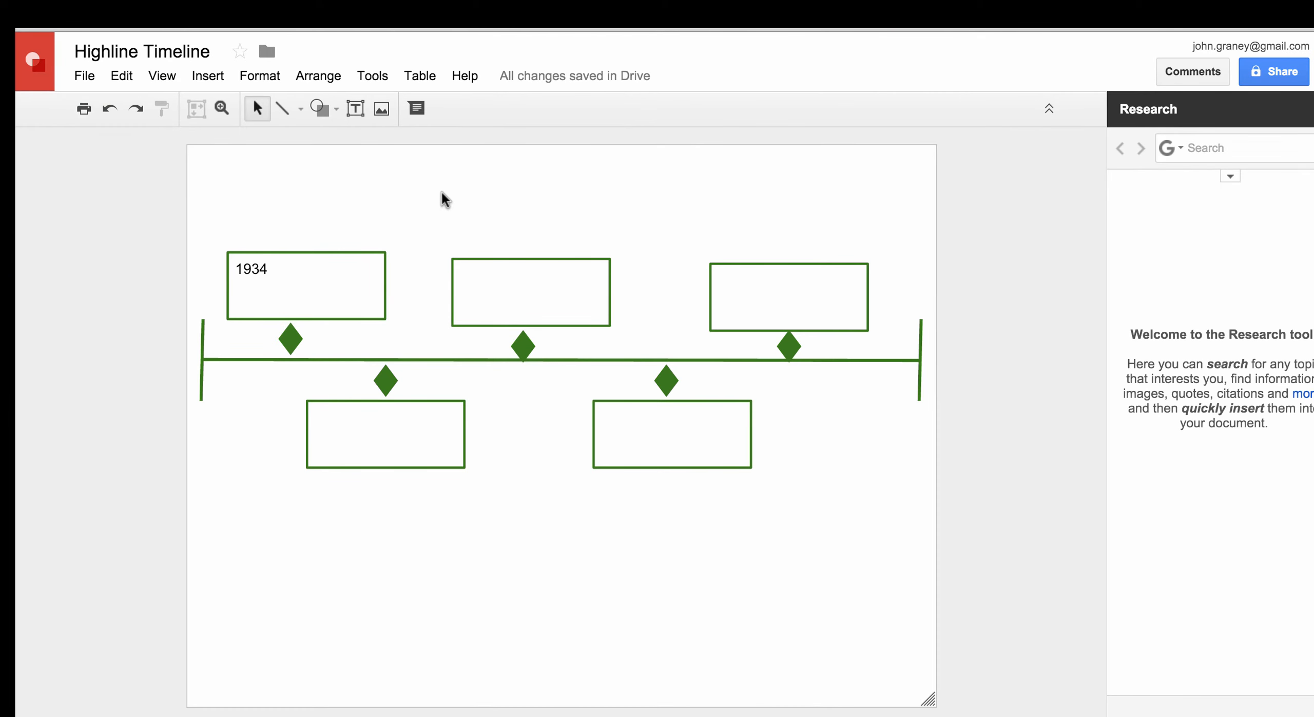
Paste the High Line photo onto the canvas and stretch it to cover the whole page
{"action": "right_click", "coordinate": [431, 200]}
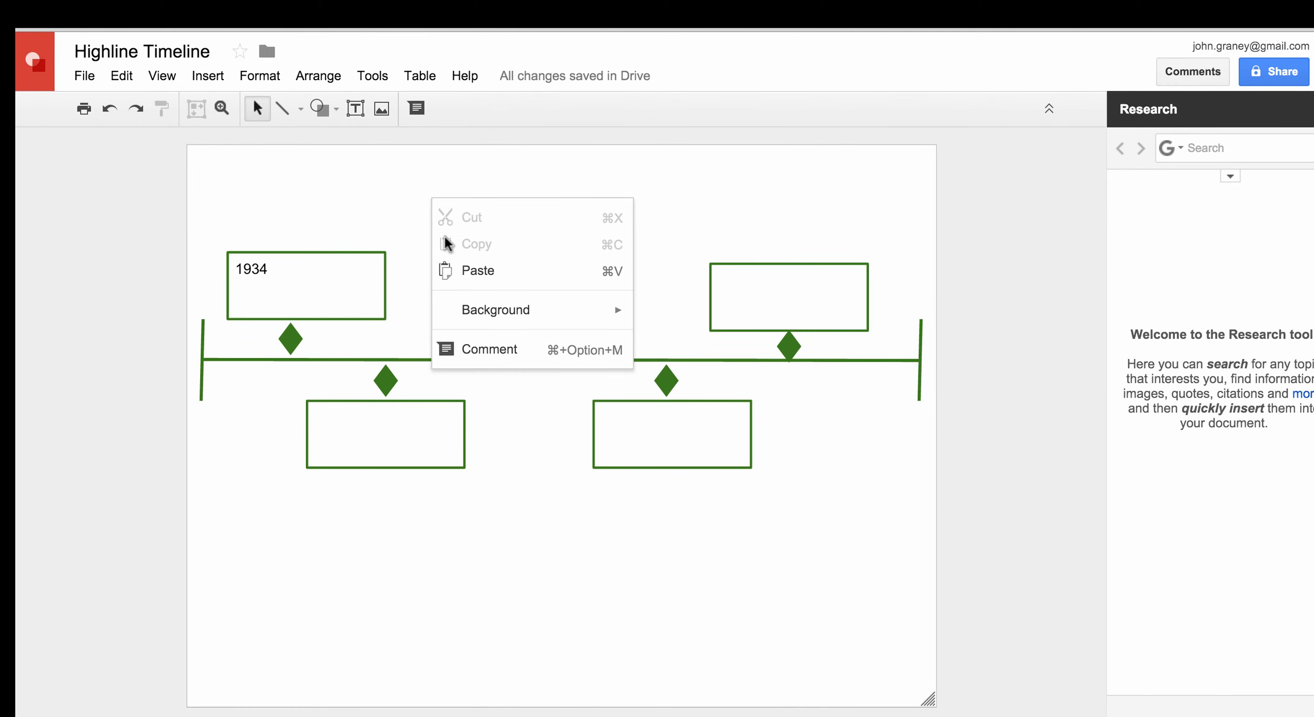
{"action": "left_click", "coordinate": [452, 270]}
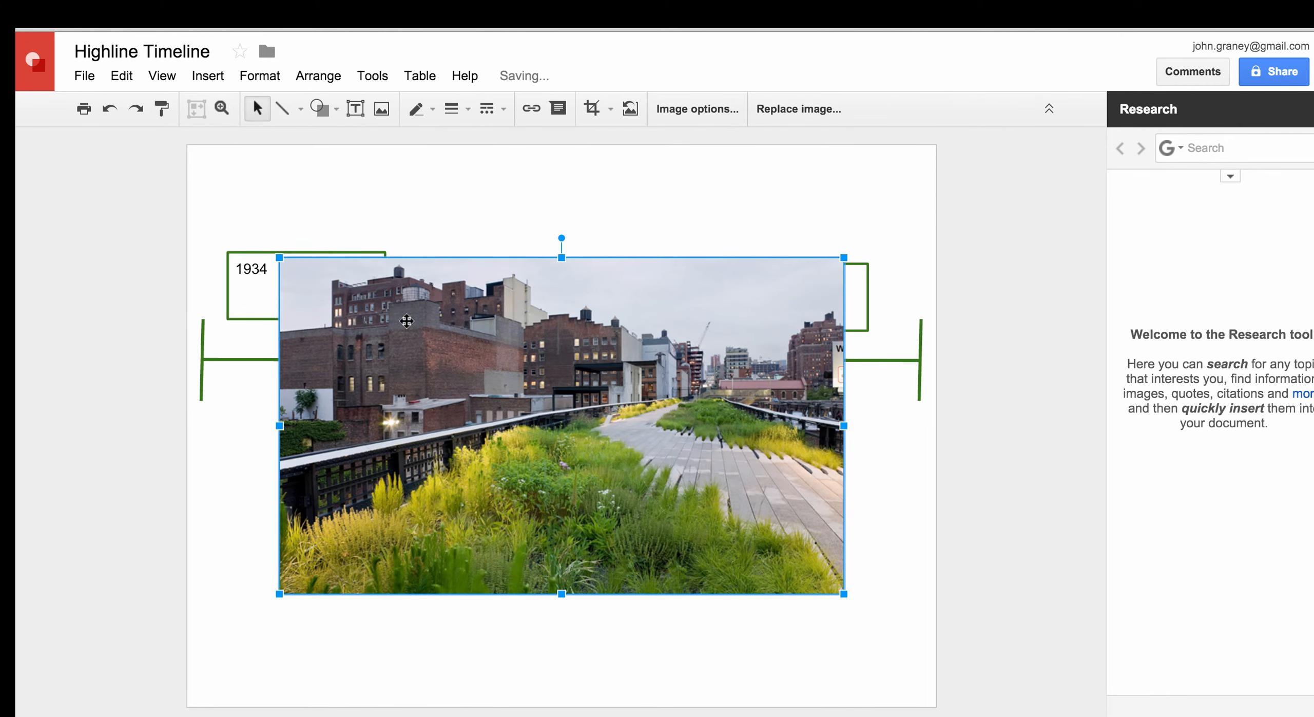
{"action": "left_click_drag", "start_coordinate": [280, 257], "coordinate": [217, 149]}
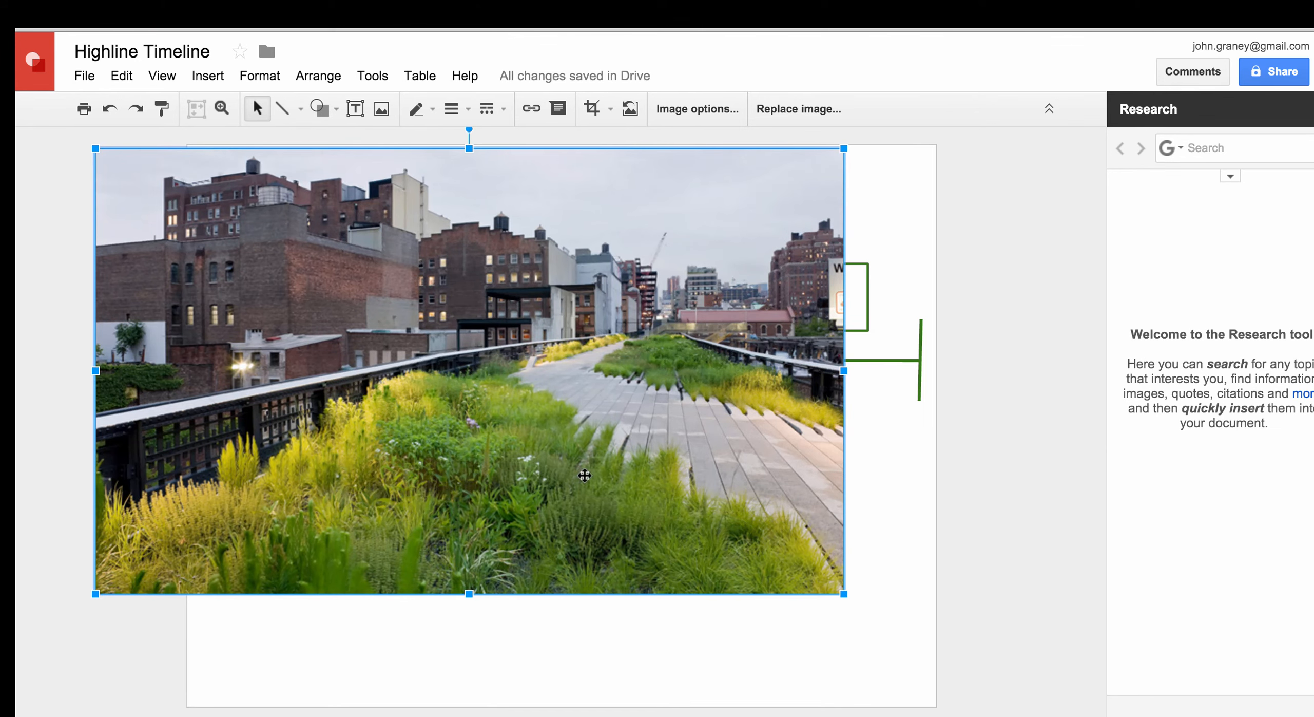
{"action": "left_click_drag", "start_coordinate": [839, 593], "coordinate": [933, 706]}
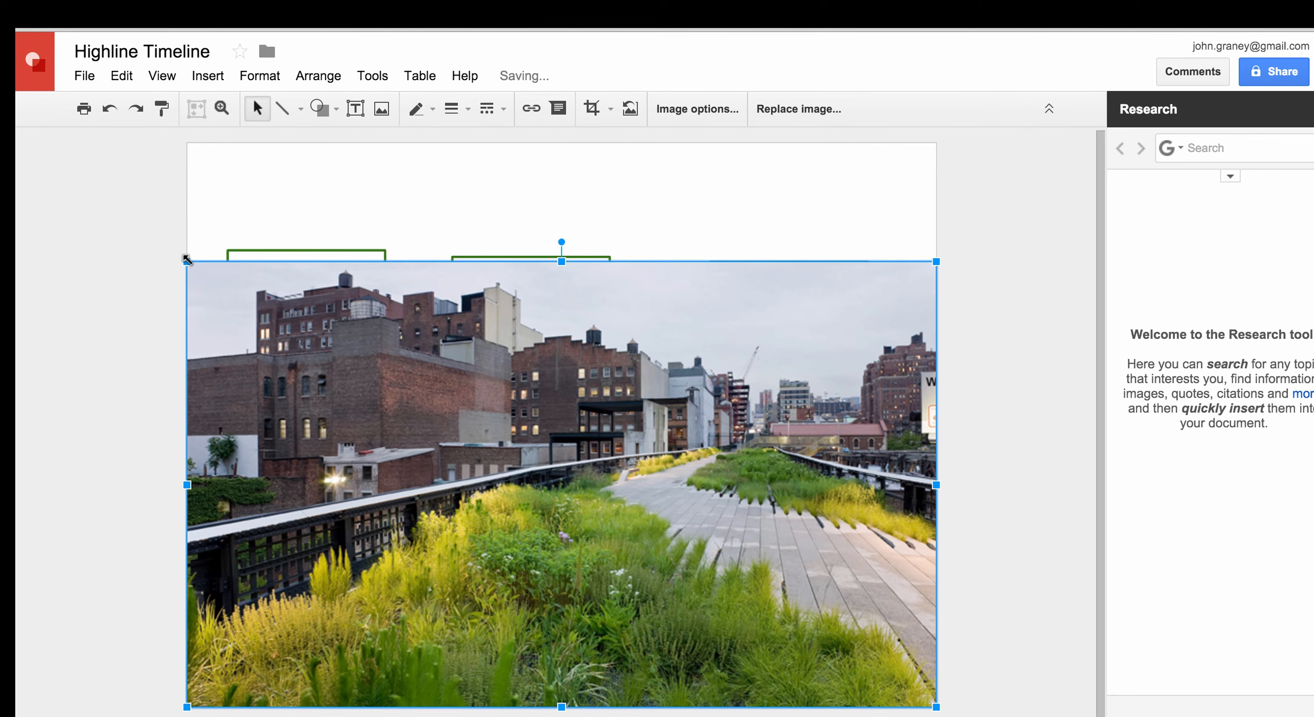
{"action": "left_click_drag", "start_coordinate": [185, 258], "coordinate": [104, 143]}
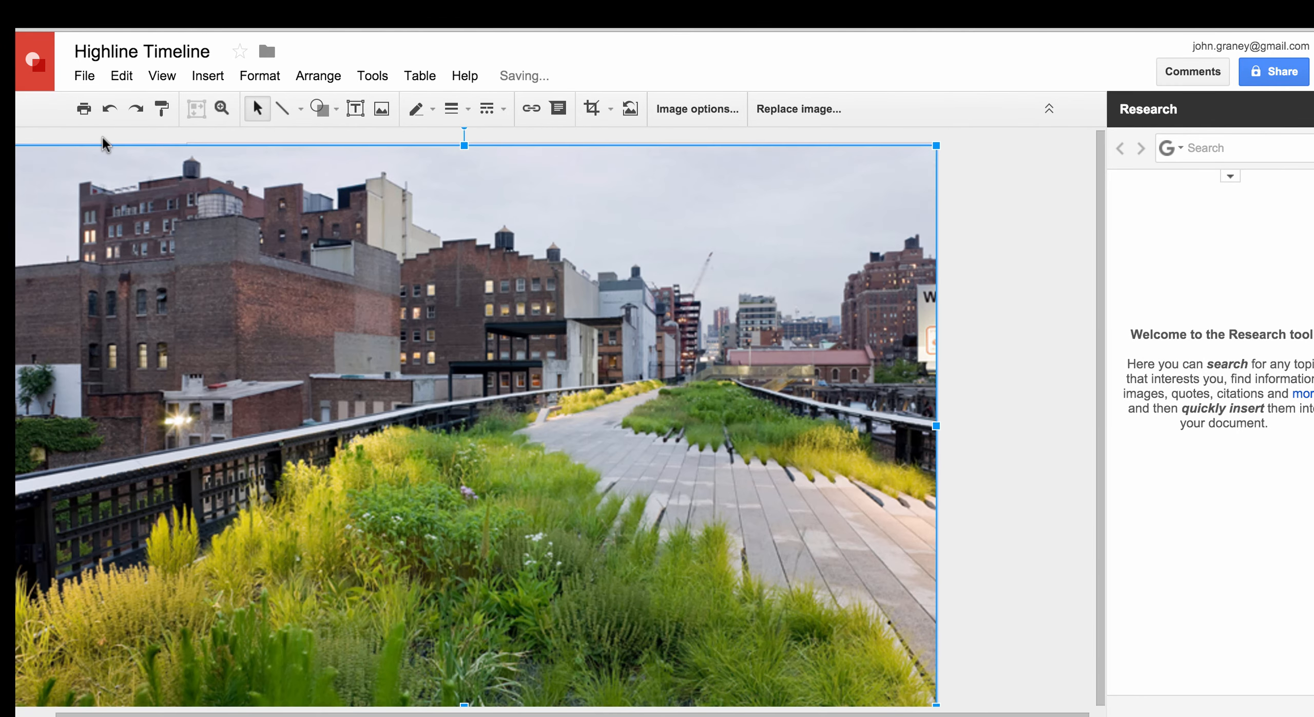
{"action": "left_click_drag", "start_coordinate": [329, 234], "coordinate": [367, 230]}
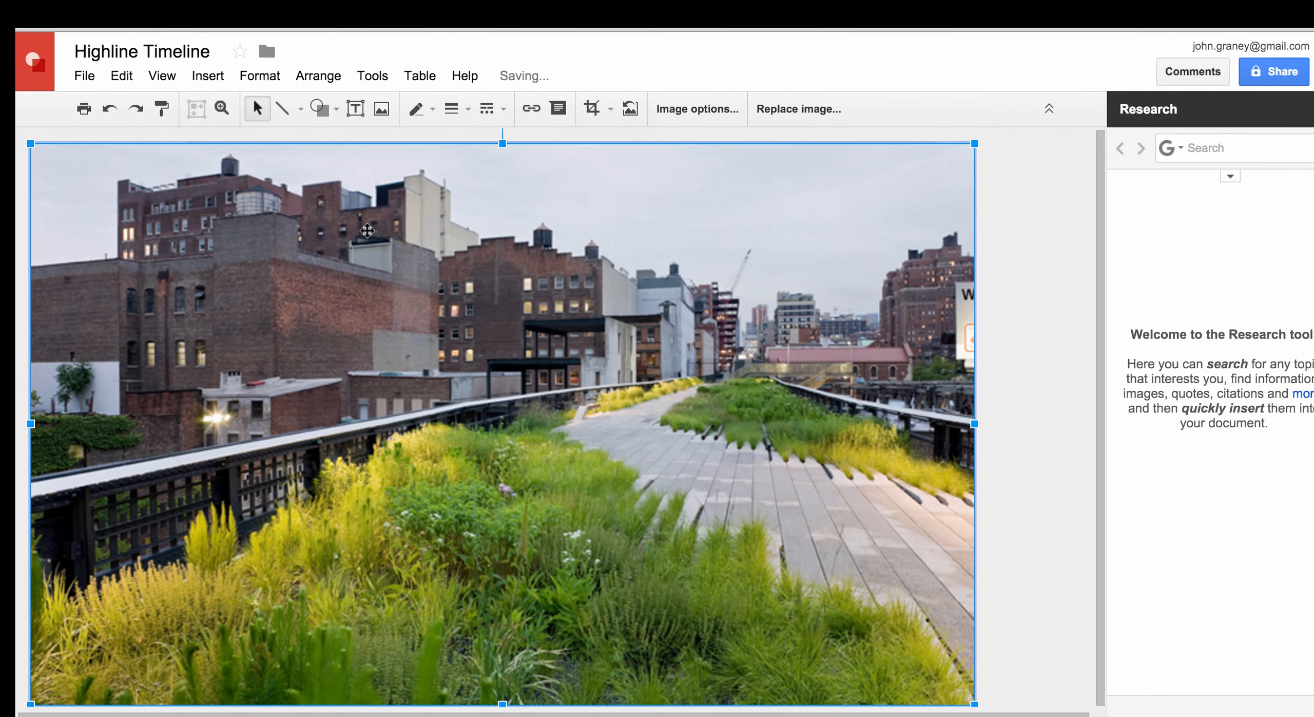
Send the High Line photo back one layer so a green diamond shows in front of it
{"action": "right_click", "coordinate": [482, 356]}
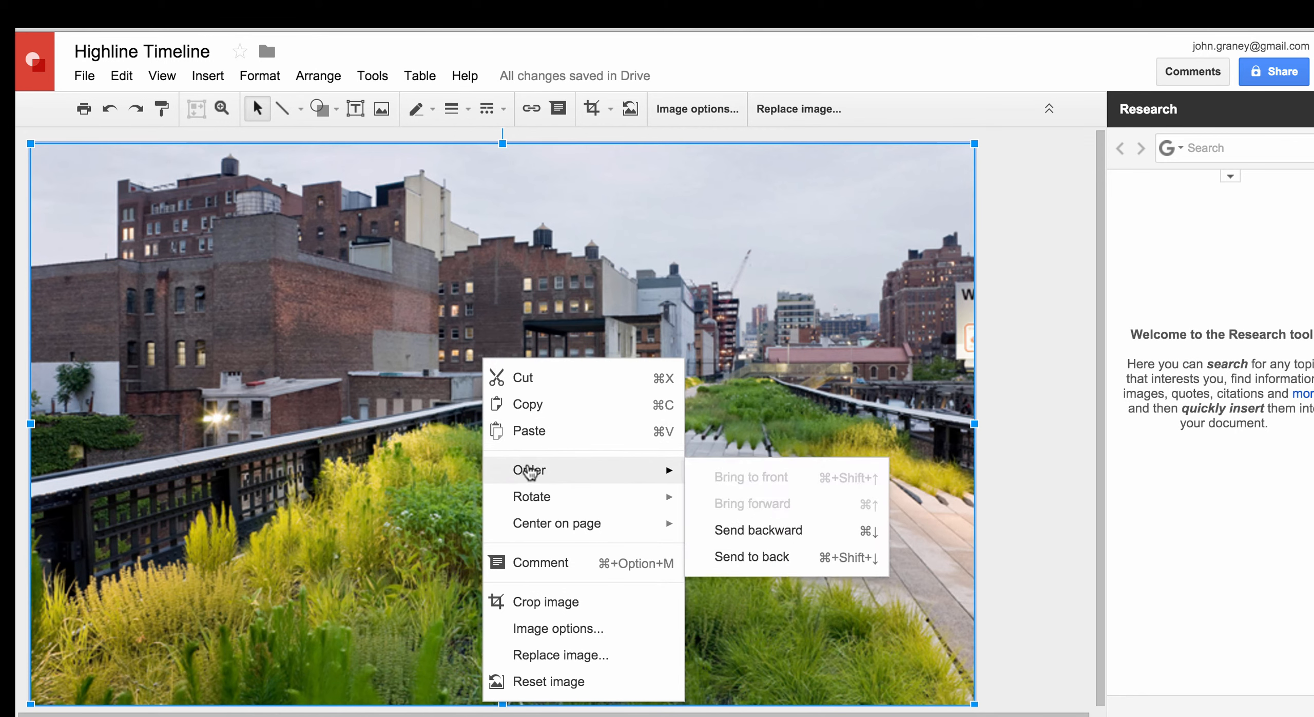
{"action": "left_click", "coordinate": [724, 529]}
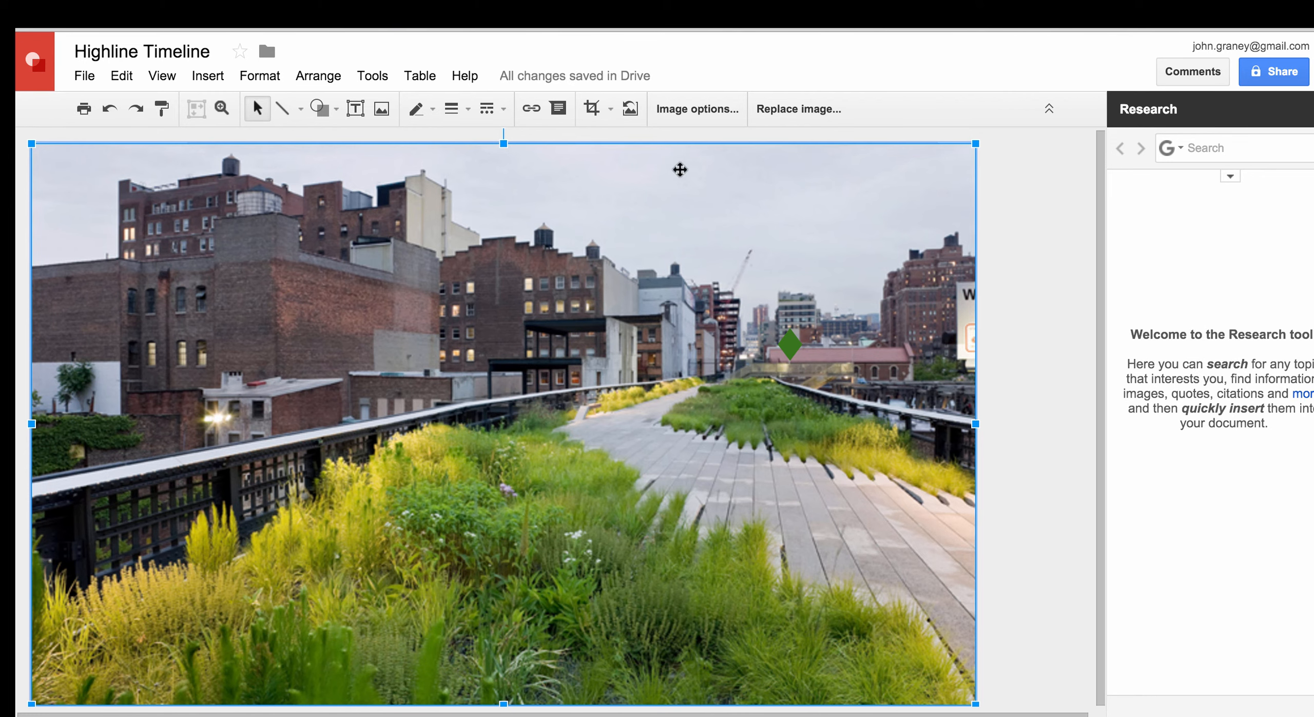
Set the High Line photo's transparency to about 50% in Image options
{"action": "left_click", "coordinate": [692, 109]}
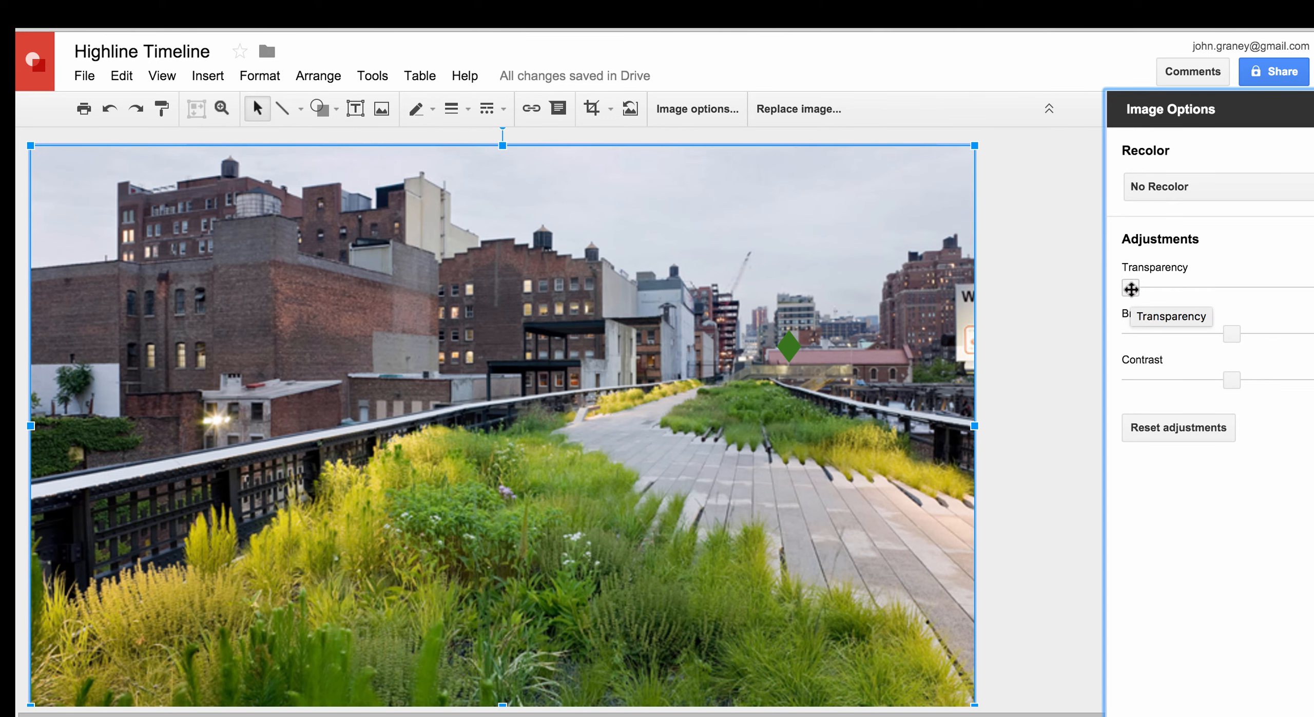
{"action": "left_click_drag", "start_coordinate": [1131, 288], "coordinate": [1232, 291]}
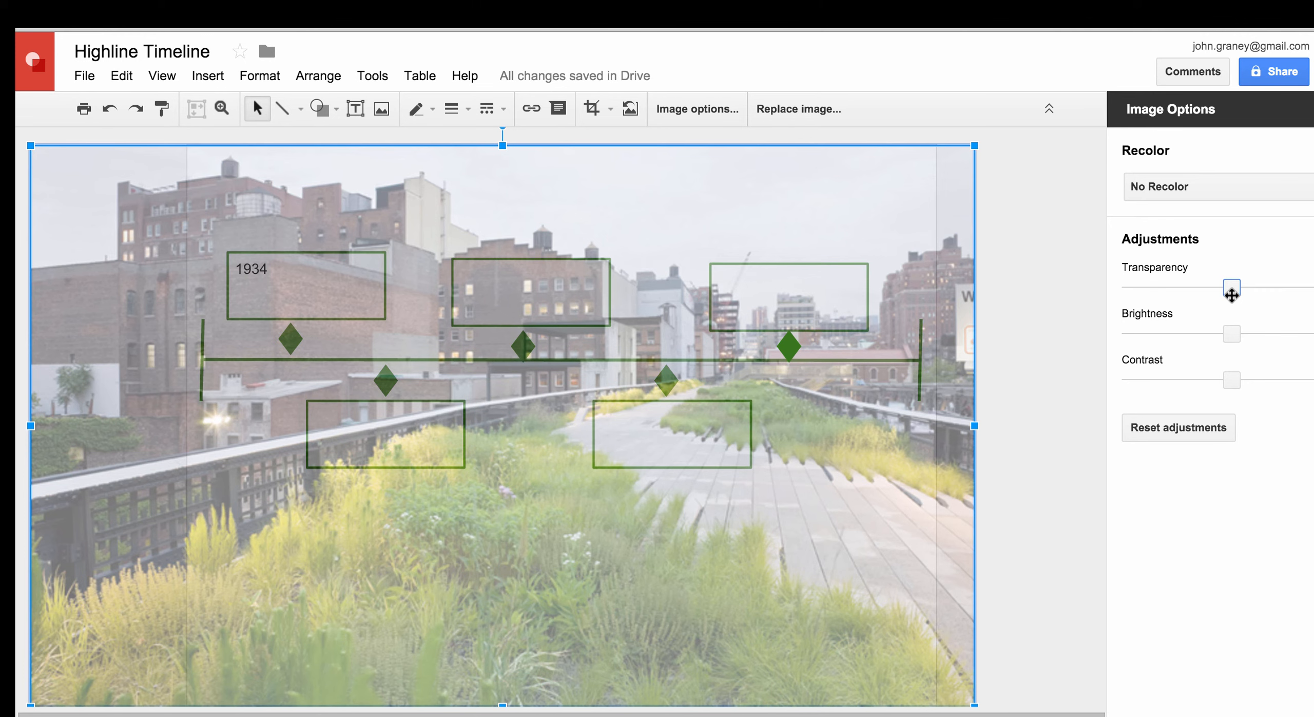
{"action": "left_click_drag", "start_coordinate": [1230, 295], "coordinate": [1253, 296]}
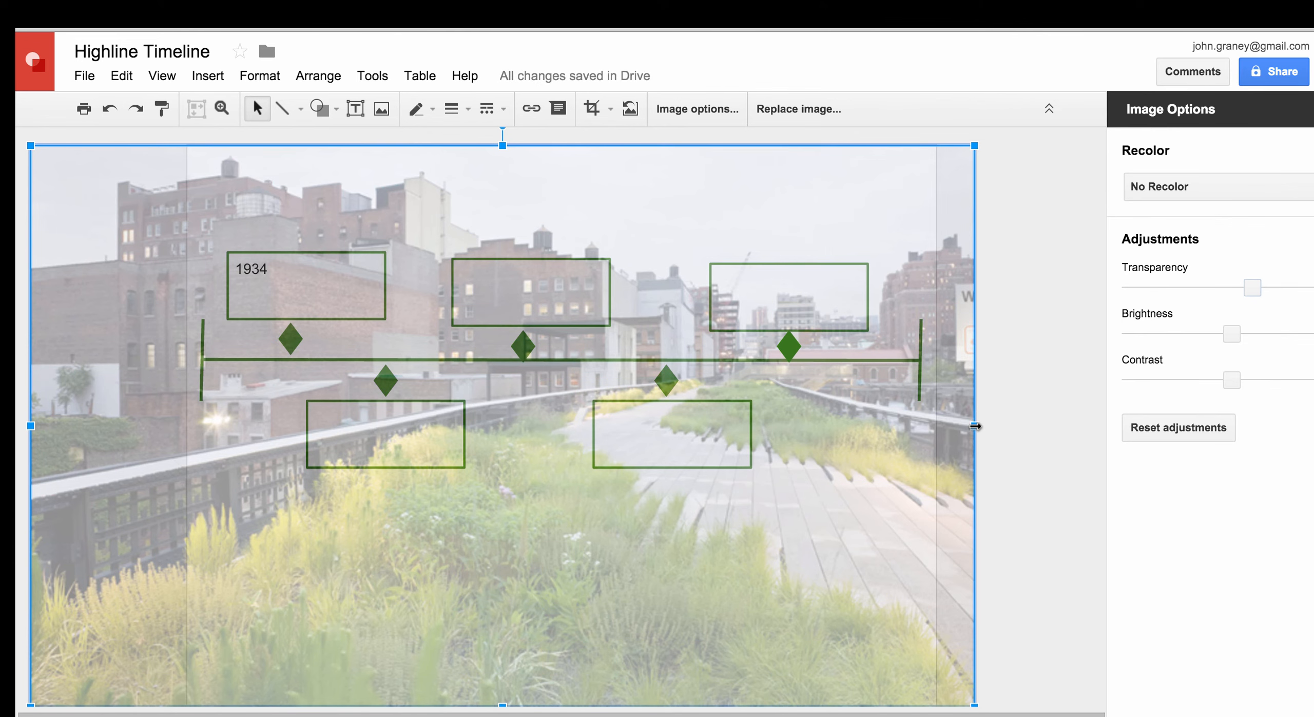
Resize and center the photo so its left and right edges match the page
{"action": "left_click_drag", "start_coordinate": [975, 426], "coordinate": [935, 425]}
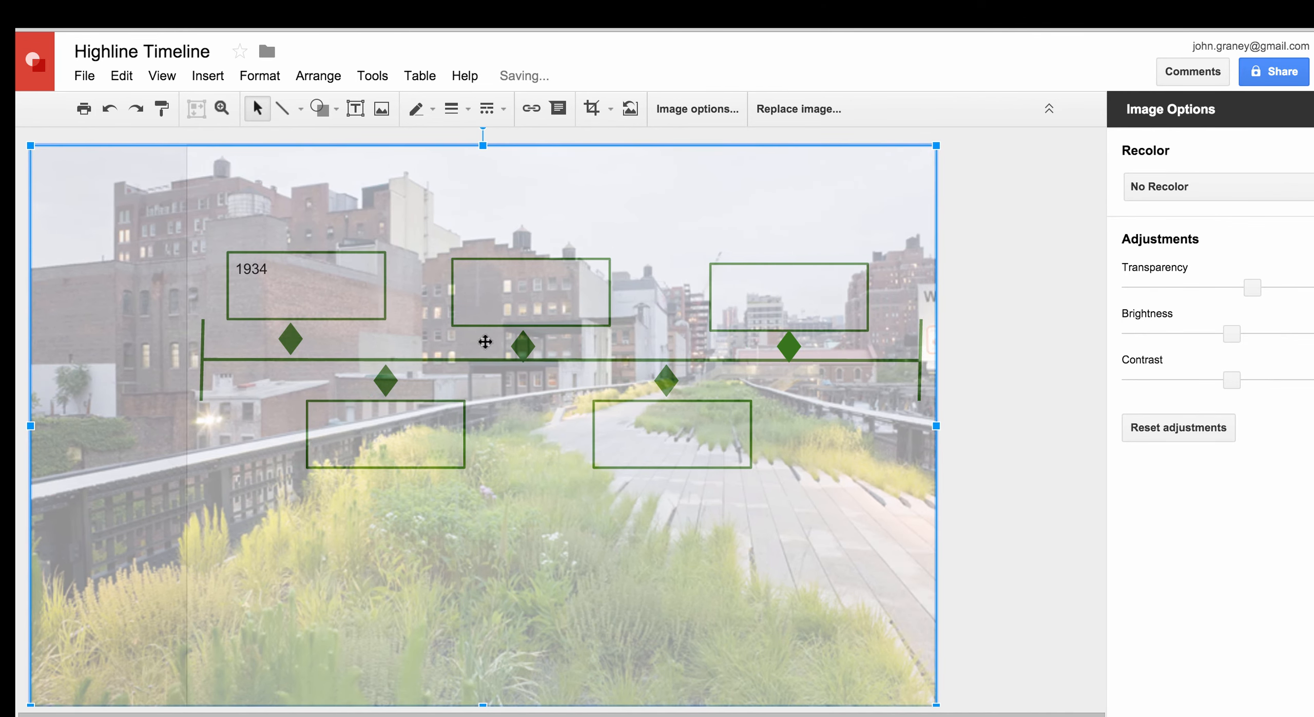
{"action": "left_click_drag", "start_coordinate": [29, 422], "coordinate": [187, 429]}
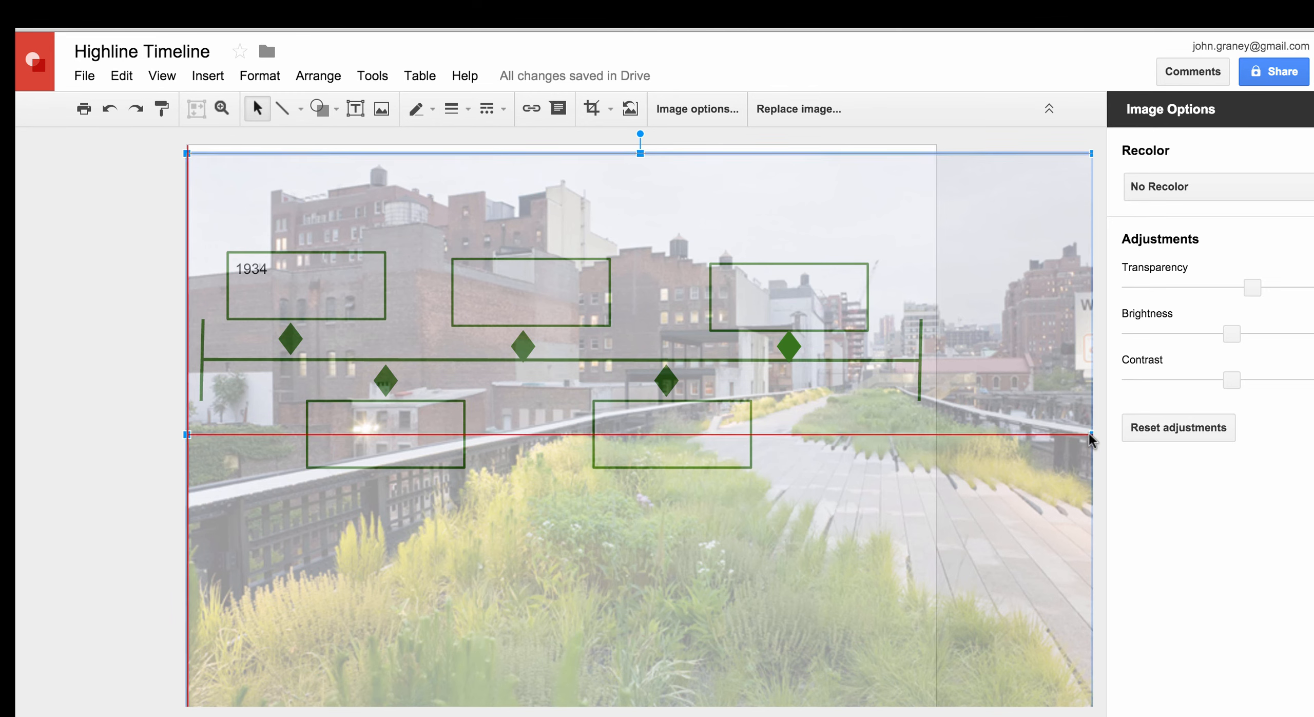
{"action": "left_click_drag", "start_coordinate": [1091, 435], "coordinate": [936, 439]}
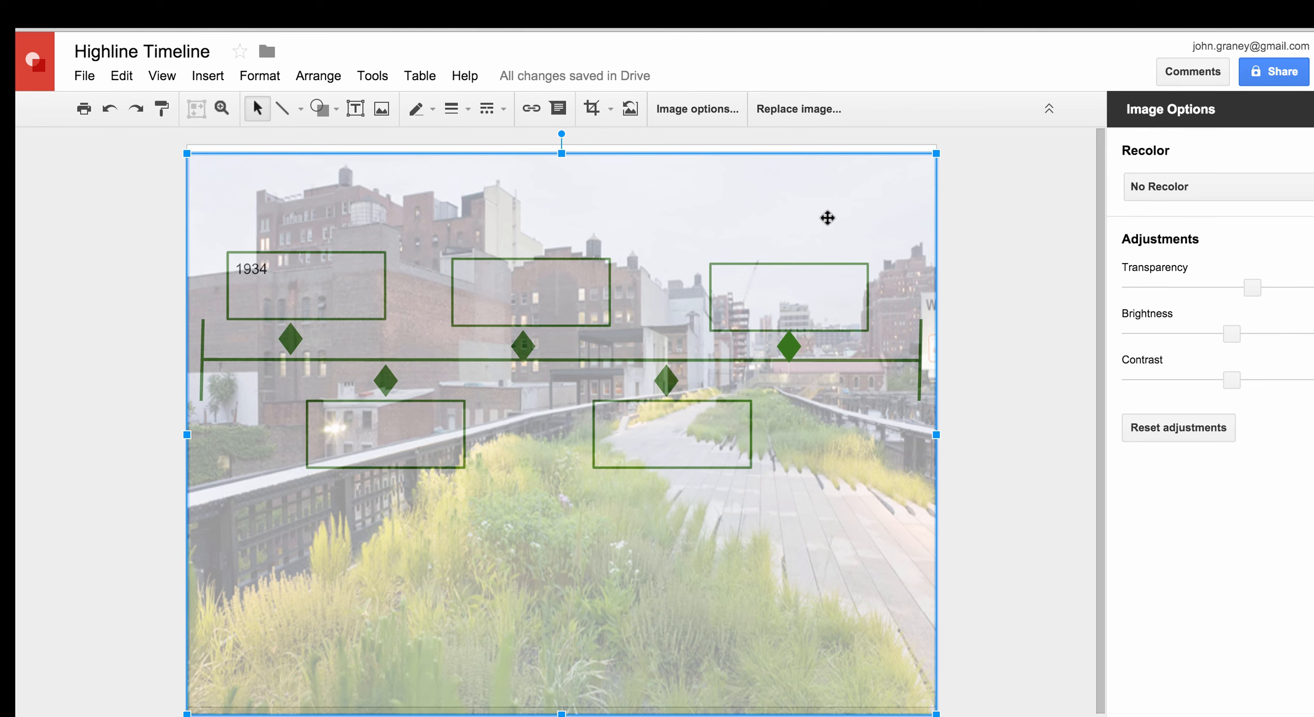
{"action": "left_click_drag", "start_coordinate": [827, 214], "coordinate": [828, 209]}
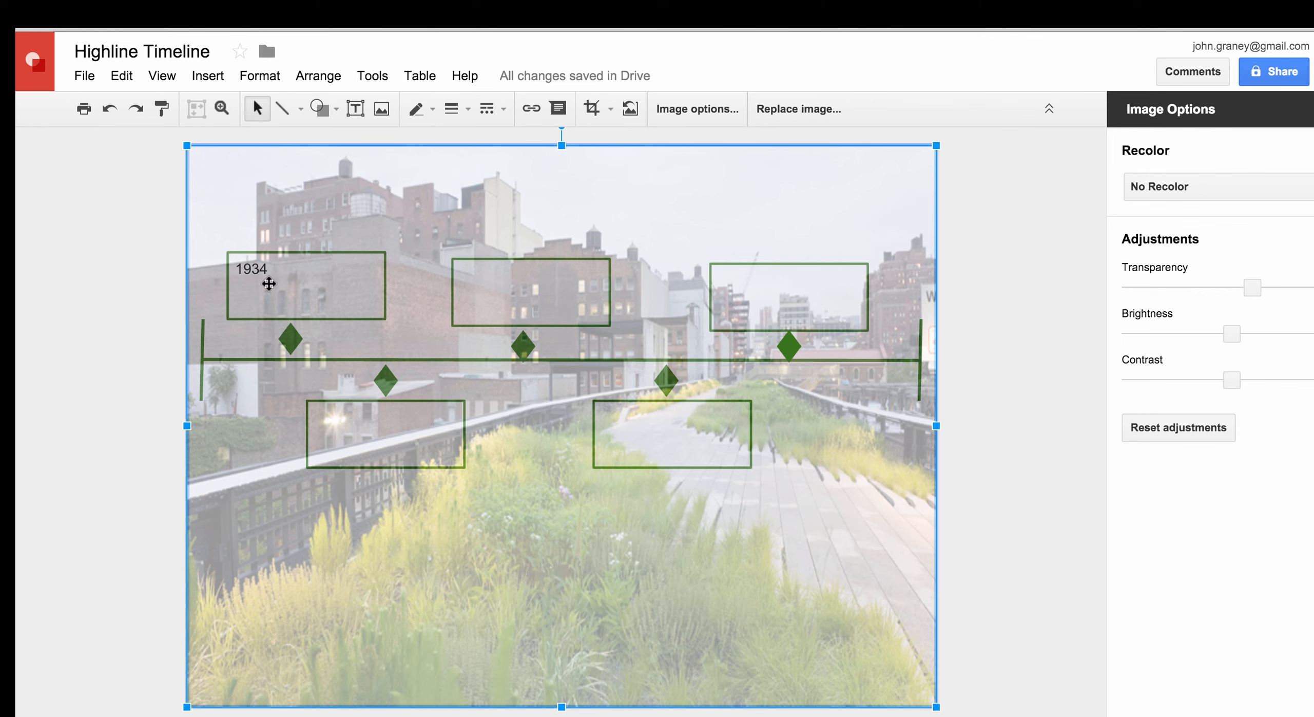
Send the photo to the back, behind all the timeline shapes
{"action": "double_click", "coordinate": [271, 314]}
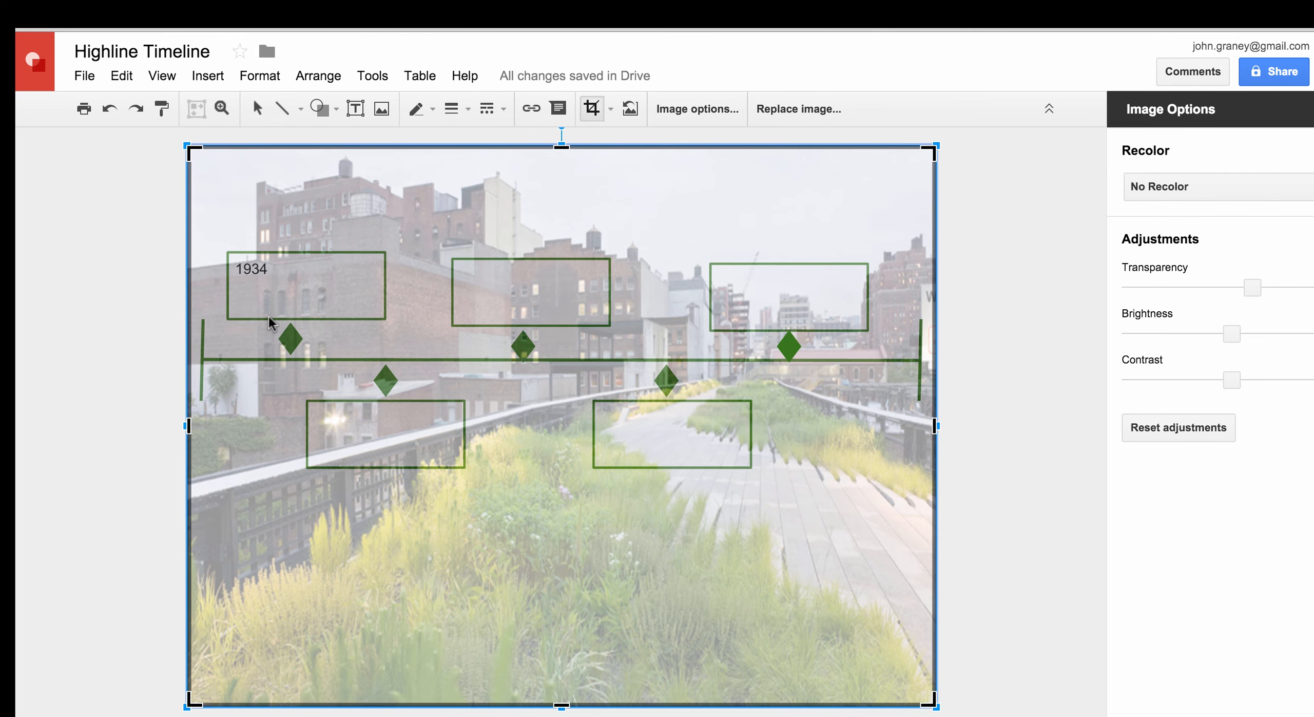
{"action": "left_click", "coordinate": [341, 296]}
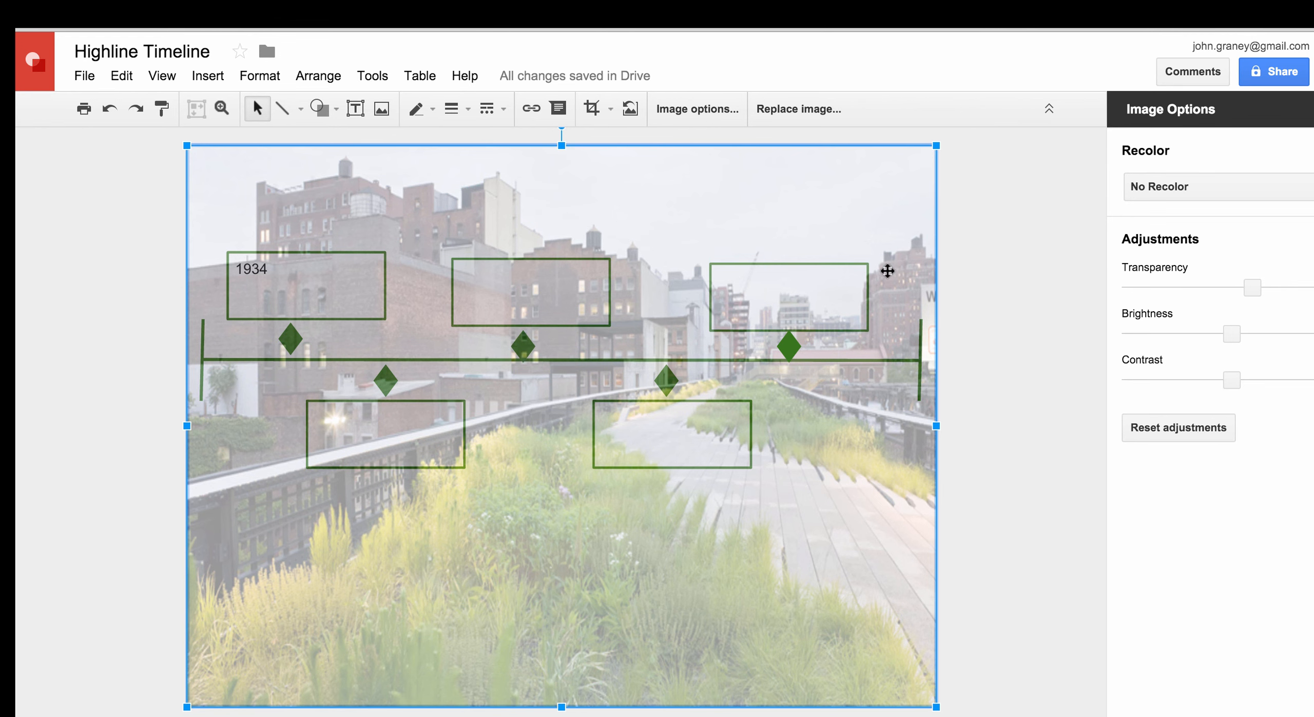
{"action": "right_click", "coordinate": [870, 225]}
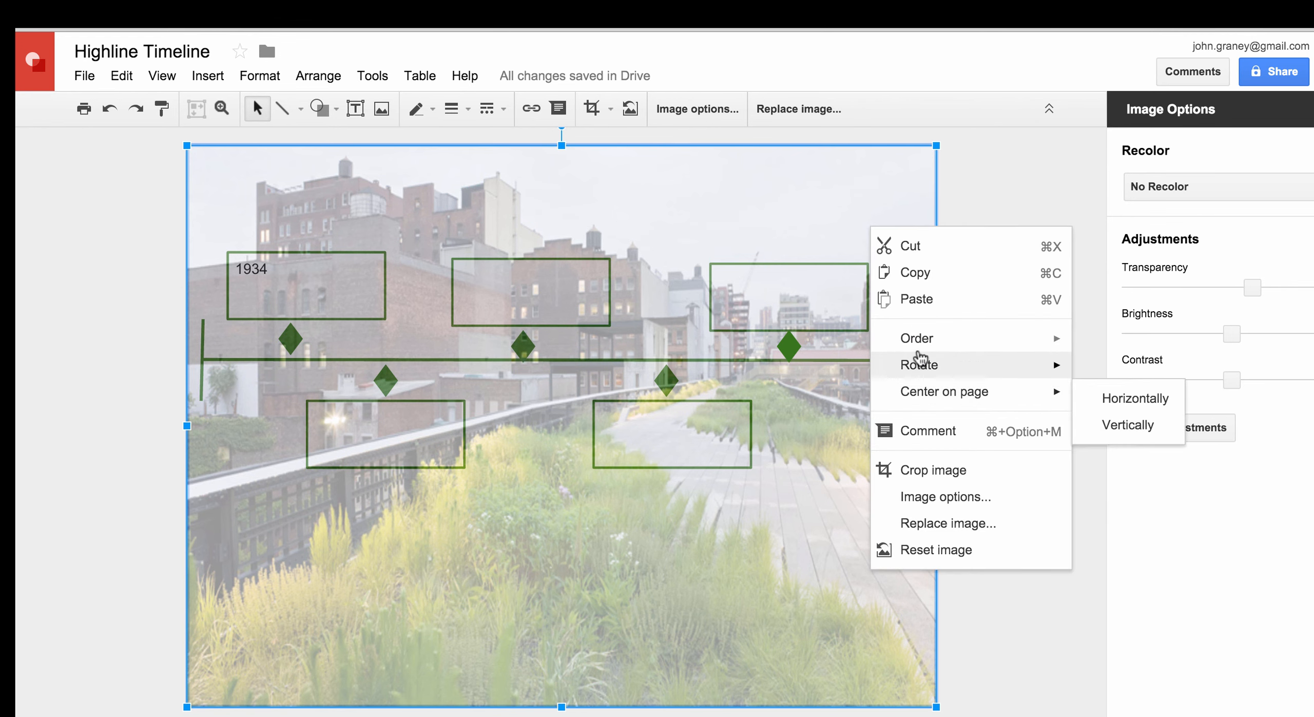
{"action": "mouse_move", "coordinate": [919, 342]}
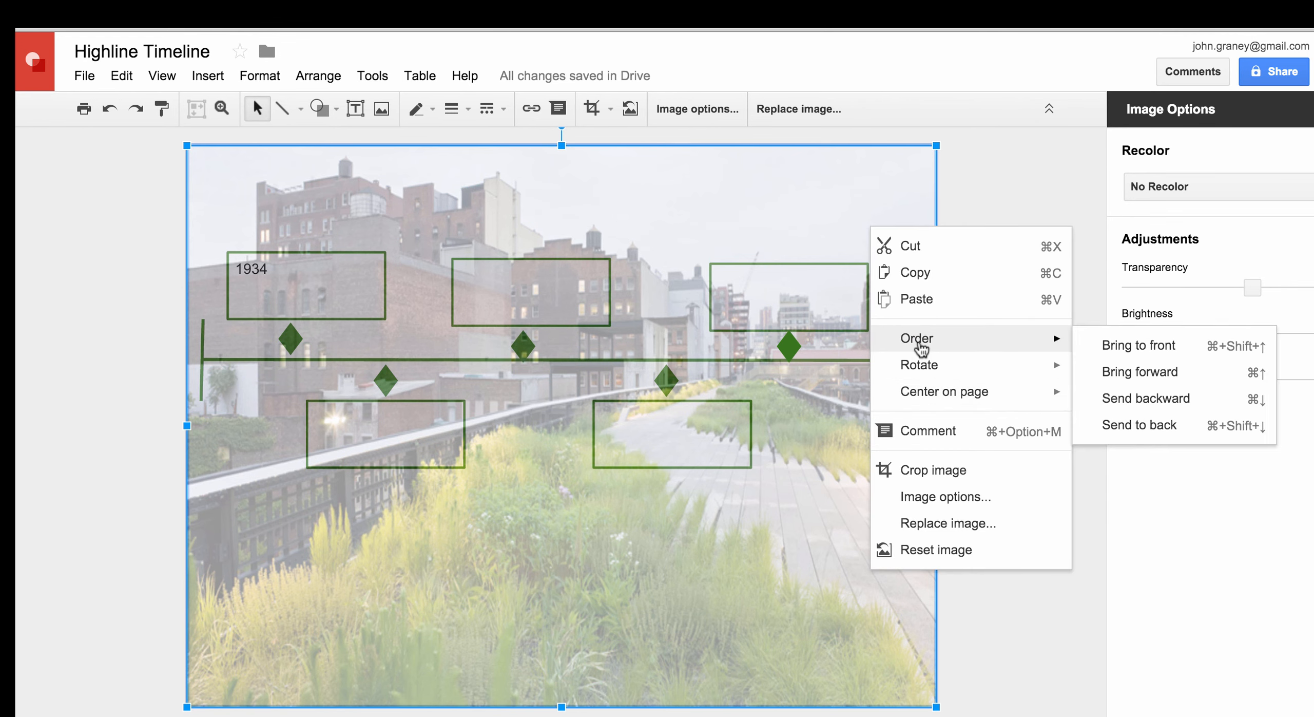
{"action": "left_click", "coordinate": [1104, 426]}
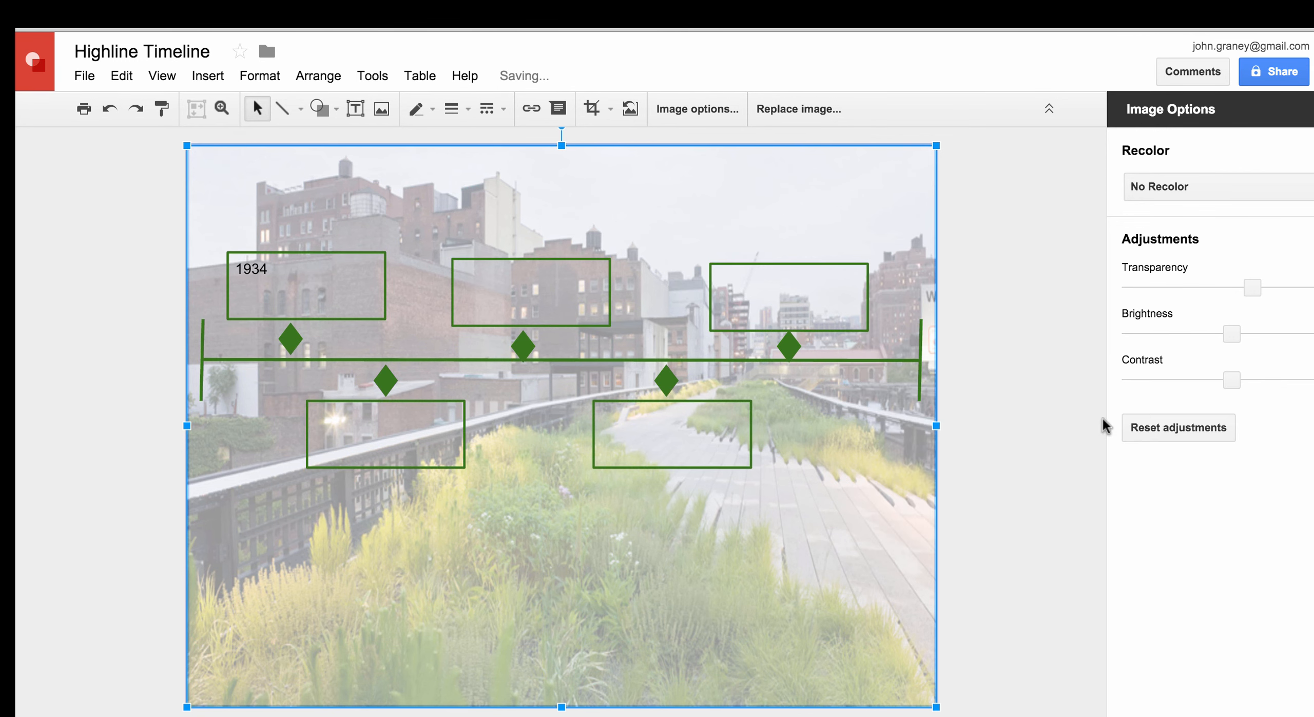
{"action": "left_click", "coordinate": [797, 331]}
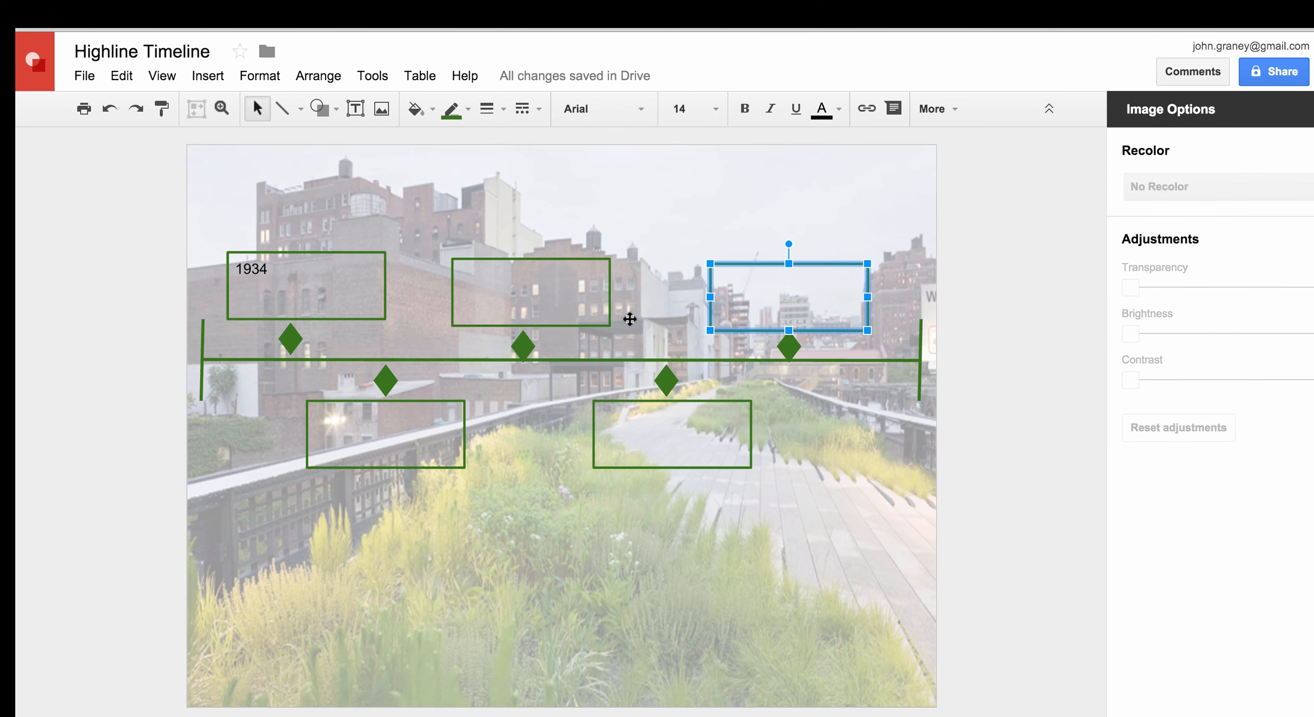
Make the '1934' text in the upper-left timeline box bold
{"action": "left_click", "coordinate": [581, 322]}
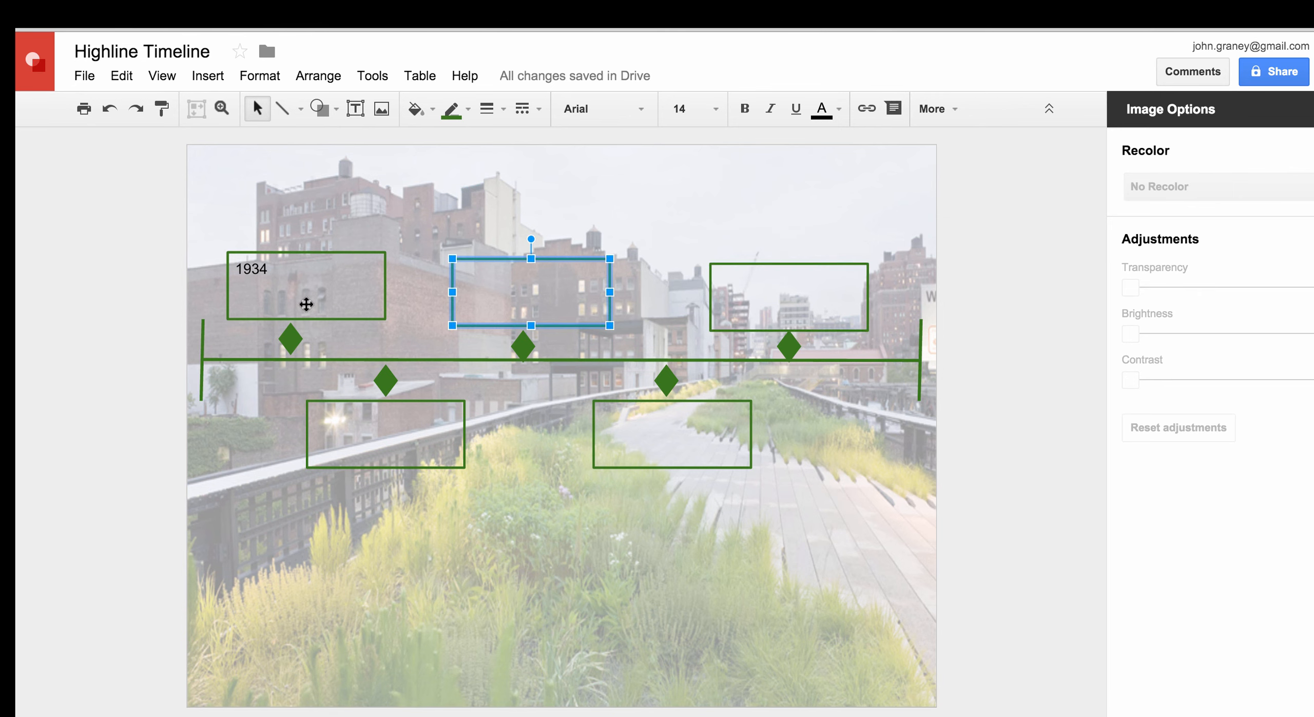
{"action": "left_click", "coordinate": [292, 317]}
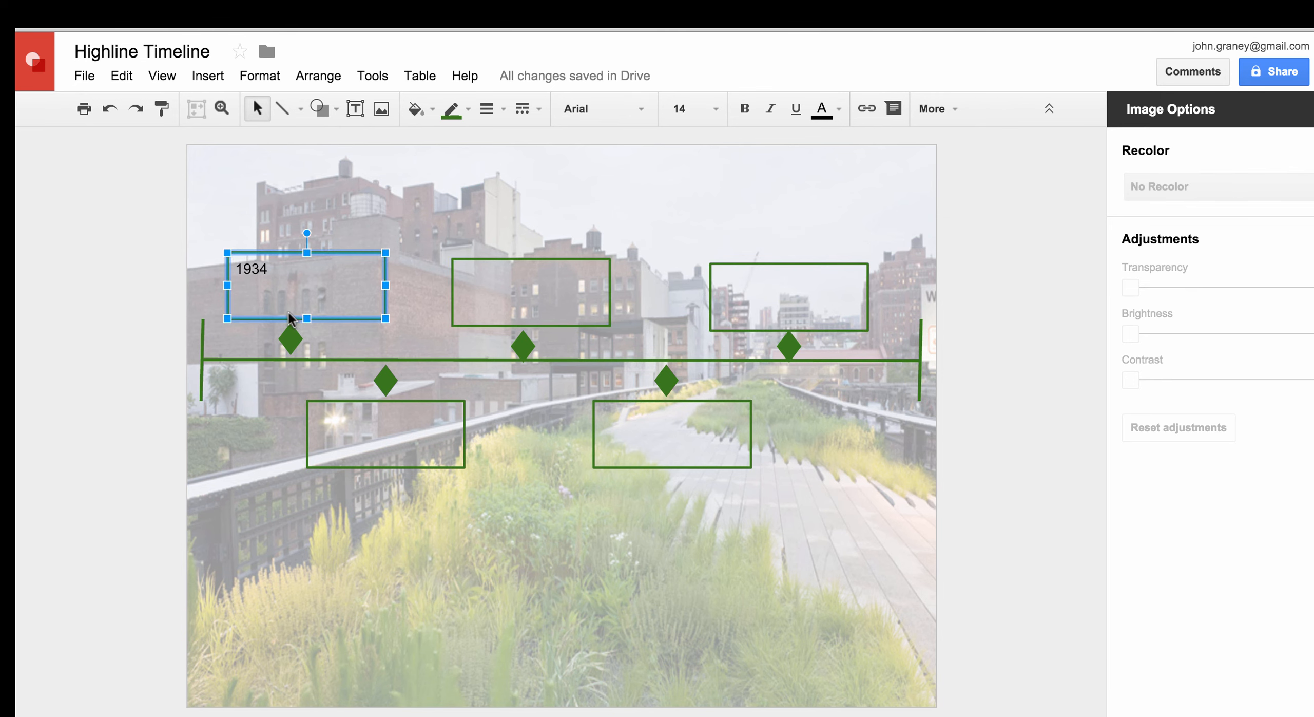
{"action": "left_click", "coordinate": [269, 269]}
{"action": "left_click_drag", "start_coordinate": [269, 269], "coordinate": [231, 268]}
{"action": "left_click", "coordinate": [747, 110]}
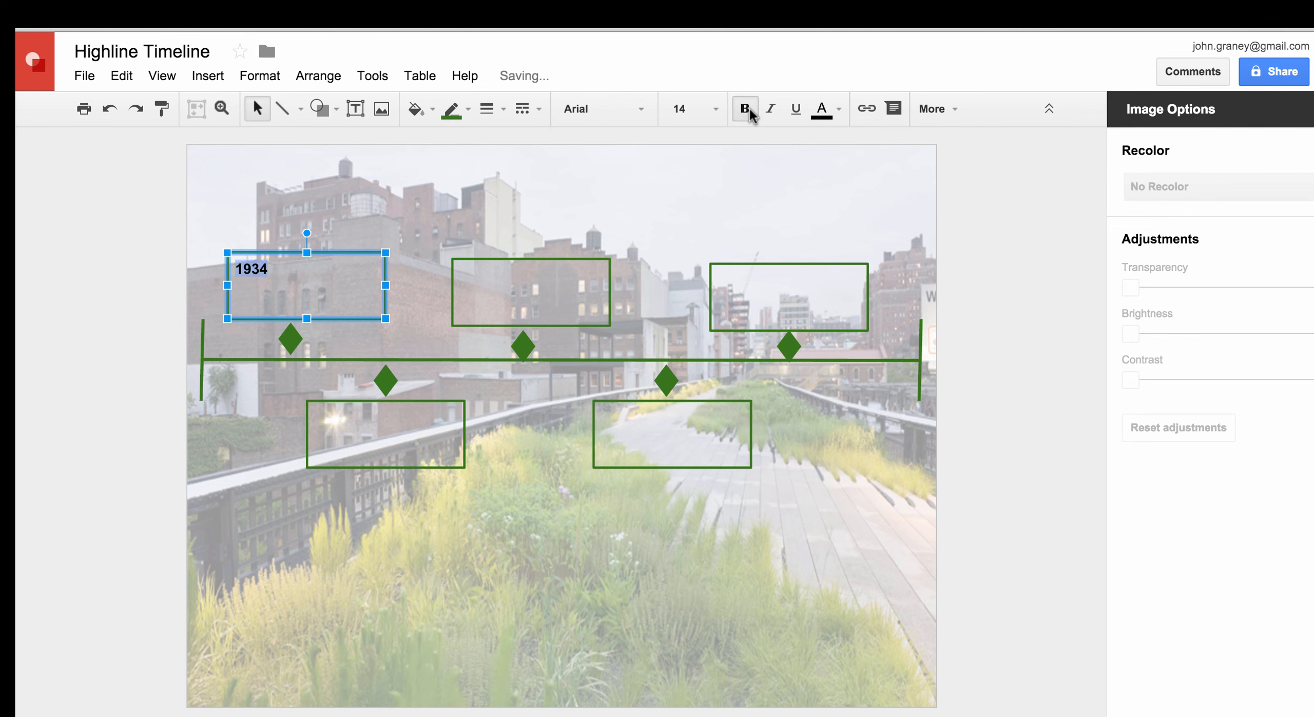